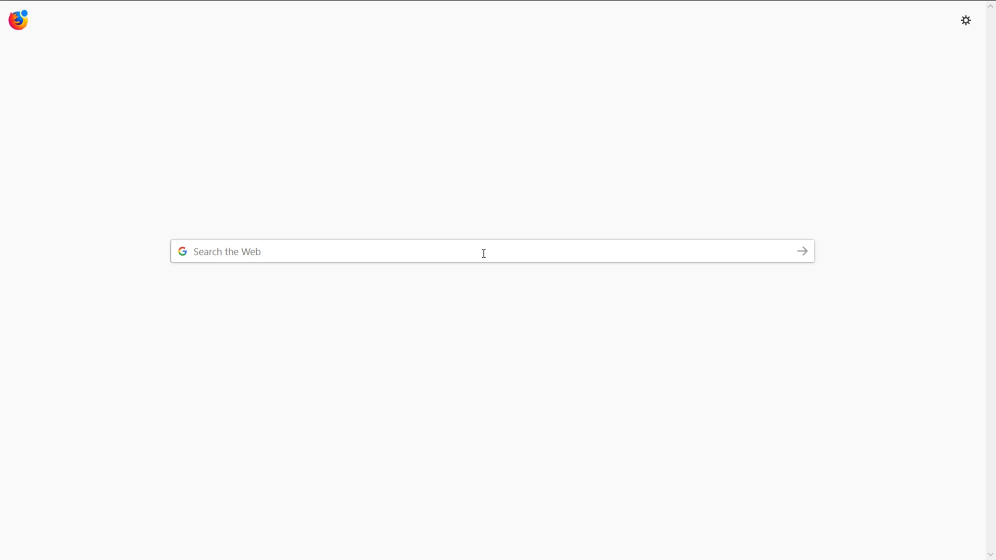
- Search Google for 'Oxford continuing education GIS'
left_click(483, 253)
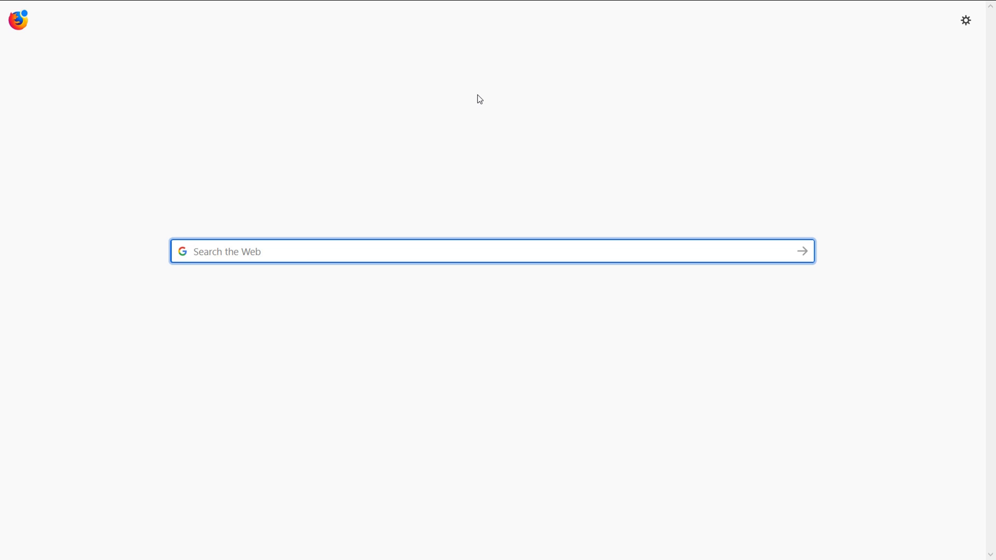
type("Oxford ")
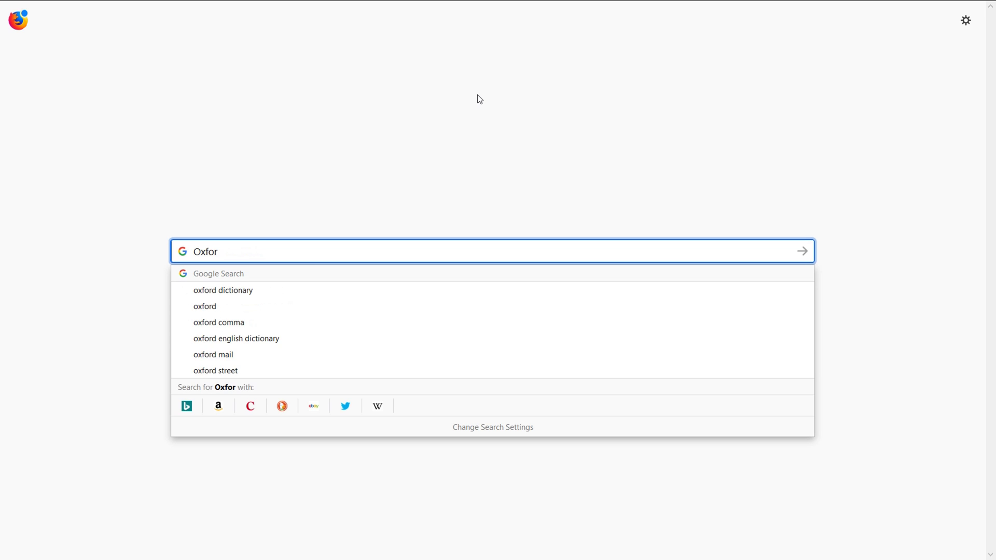
type("con")
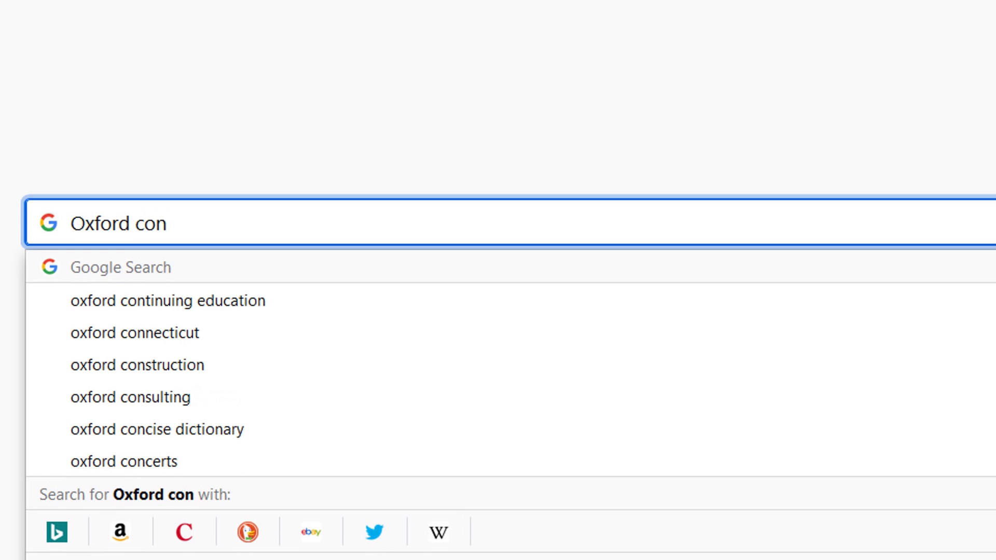
type("tinuing education")
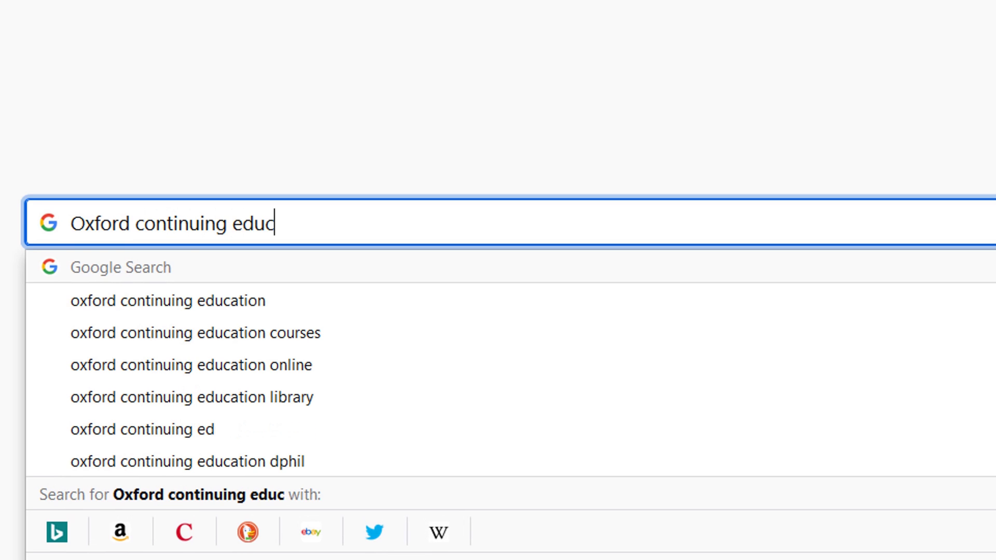
type(" GIS")
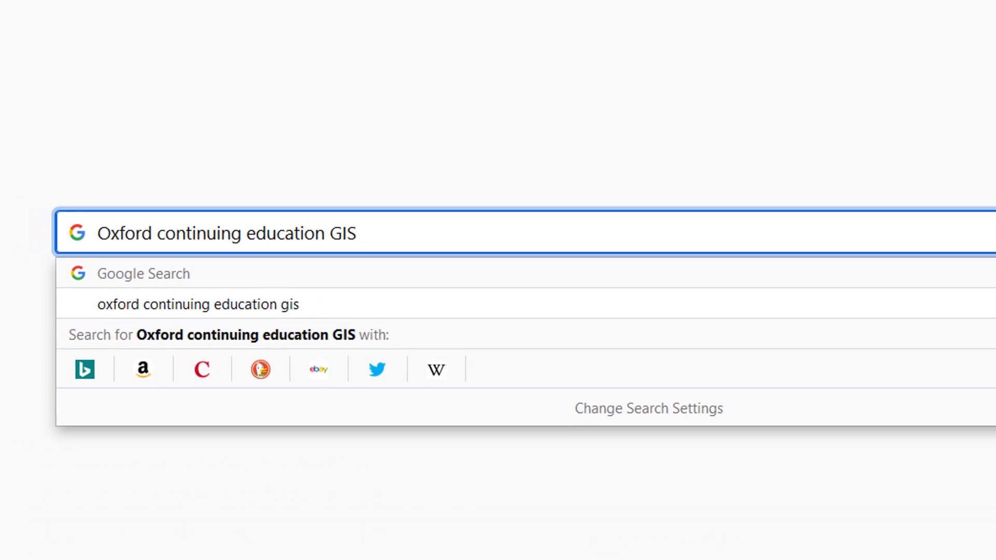
key("Return")
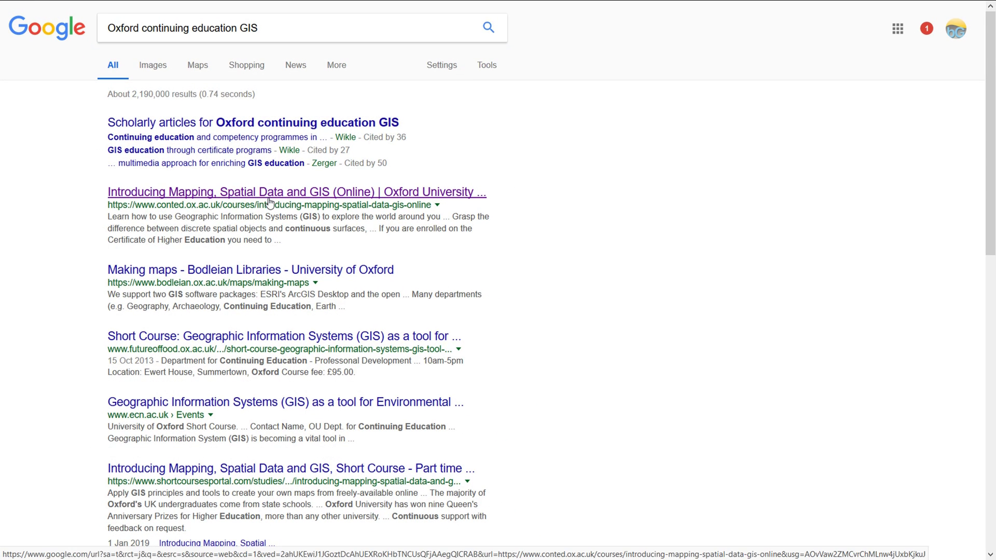
- Open the 'Introducing Mapping, Spatial Data and GIS (Online)' course page and scroll through it
left_click(269, 201)
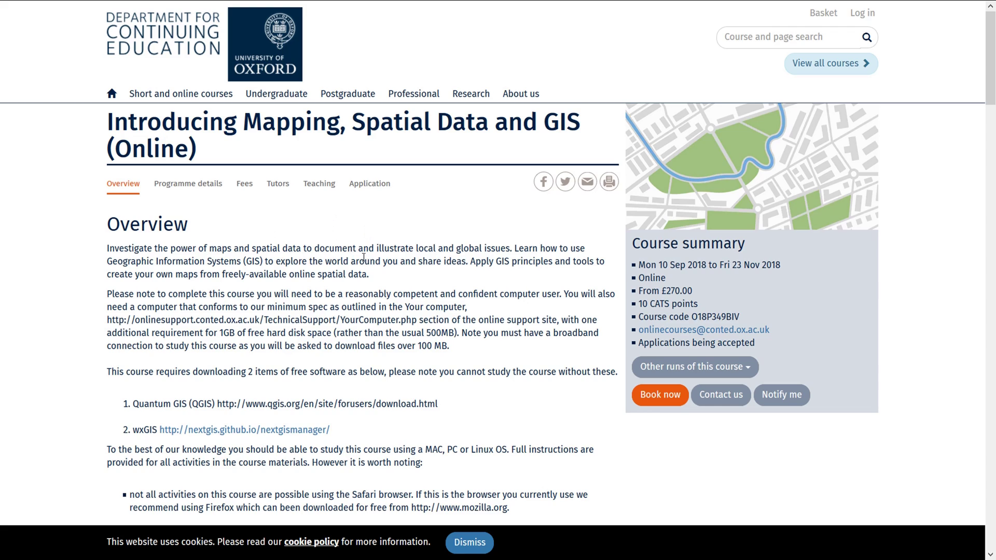
scroll(389, 252, "down", 20)
scroll(372, 226, "down", 15)
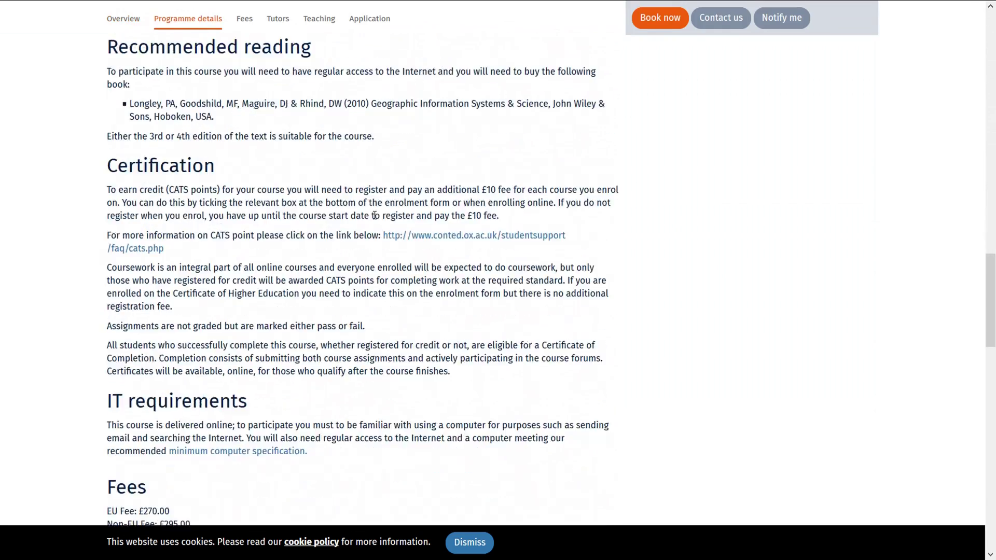
scroll(393, 210, "up", 4)
scroll(392, 210, "up", 20)
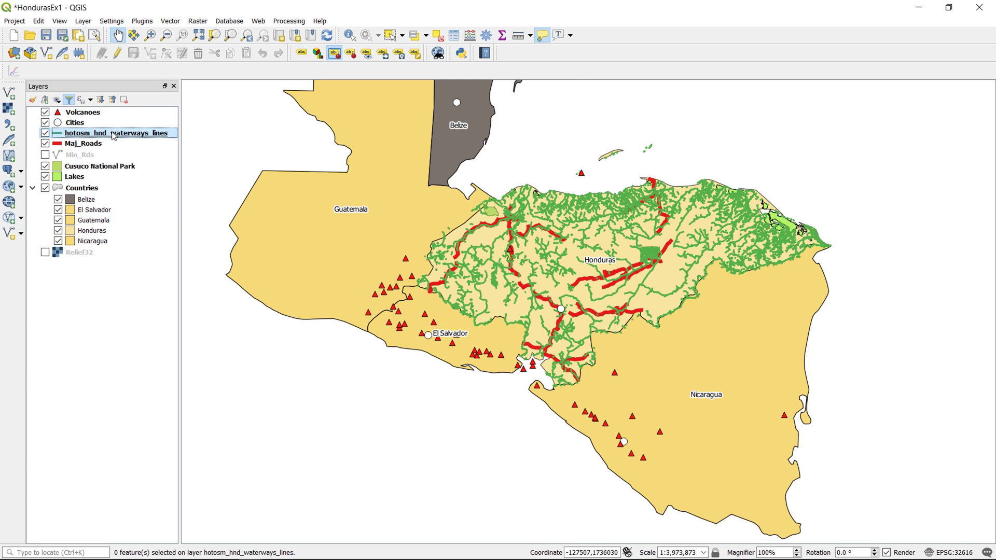
- Pan and zoom the map in on Honduras to show its waterways and major roads
left_click_drag(610, 225, 530, 252)
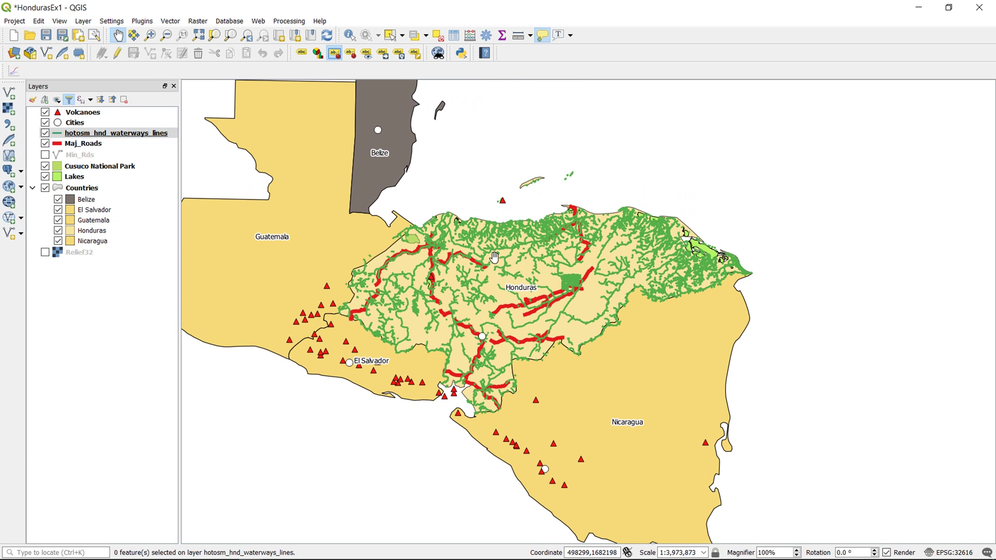
scroll(495, 255, "up", 2)
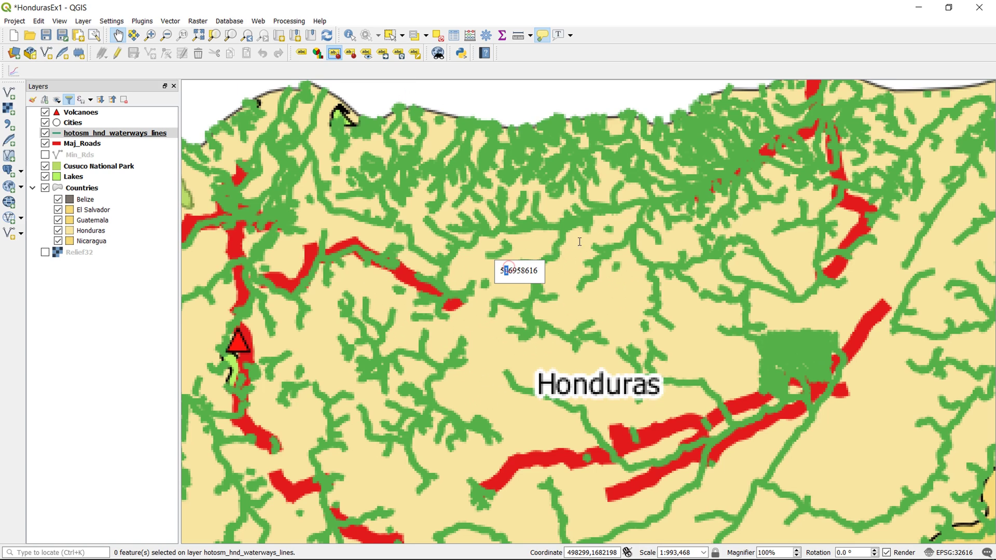
left_click_drag(539, 249, 583, 216)
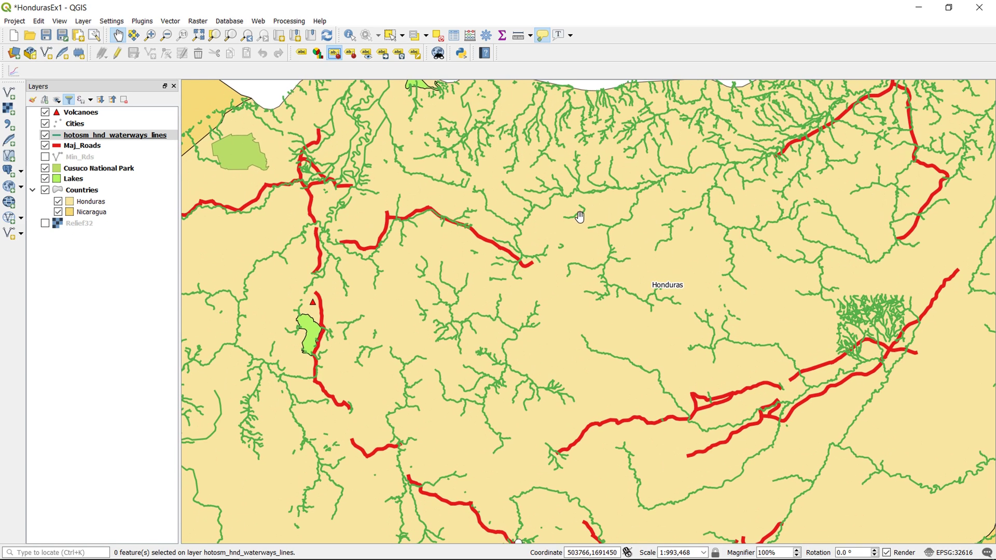
scroll(579, 217, "down", 1)
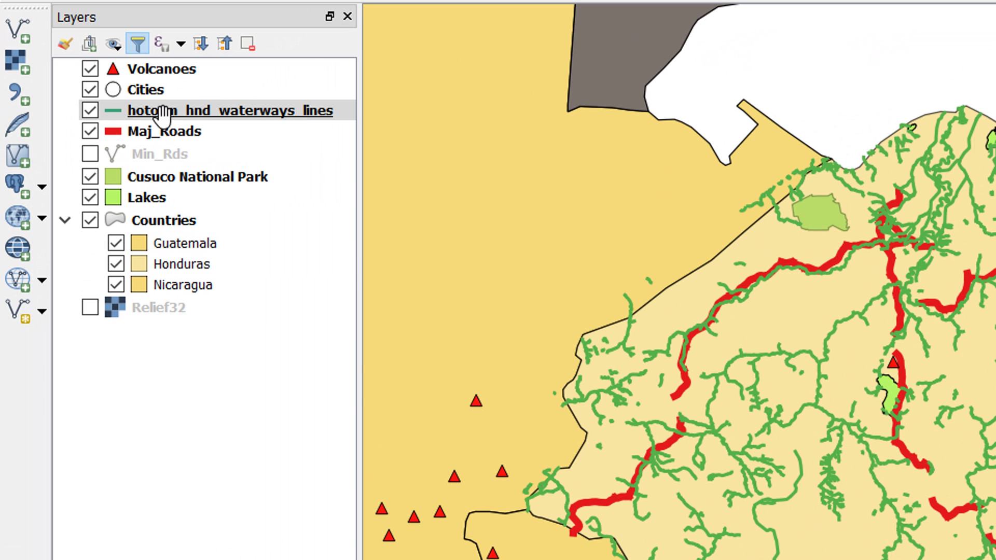
right_click(165, 119)
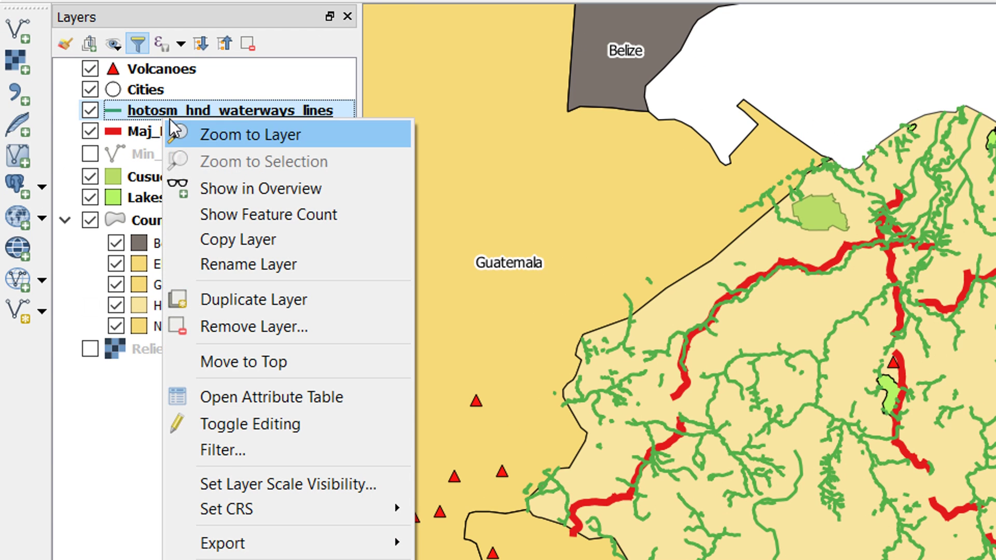
left_click(260, 400)
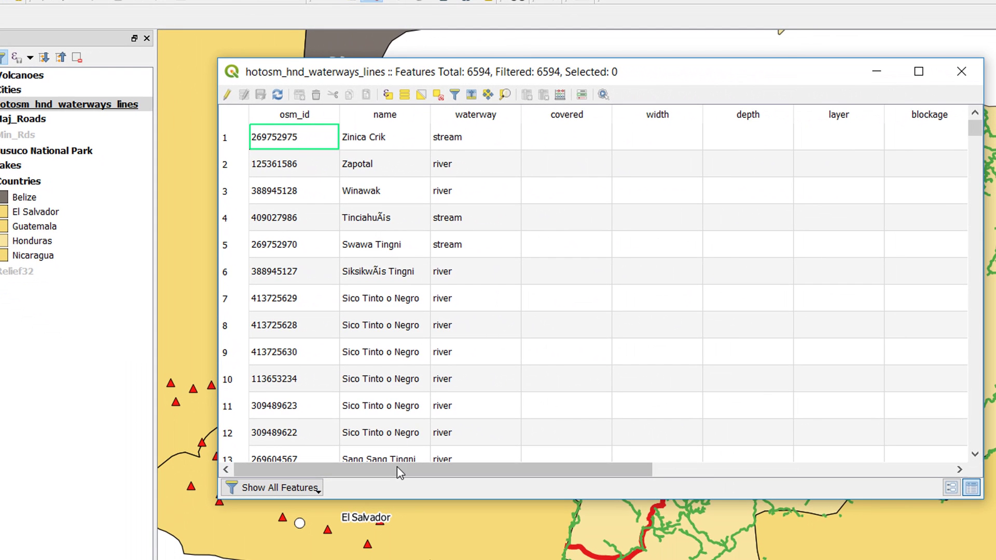
left_click_drag(397, 465, 362, 371)
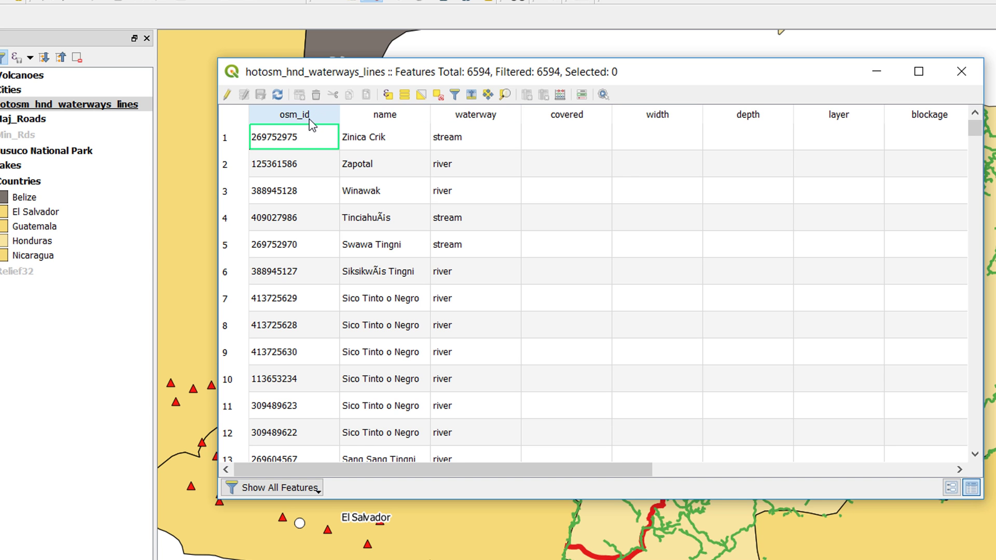
mouse_move(310, 124)
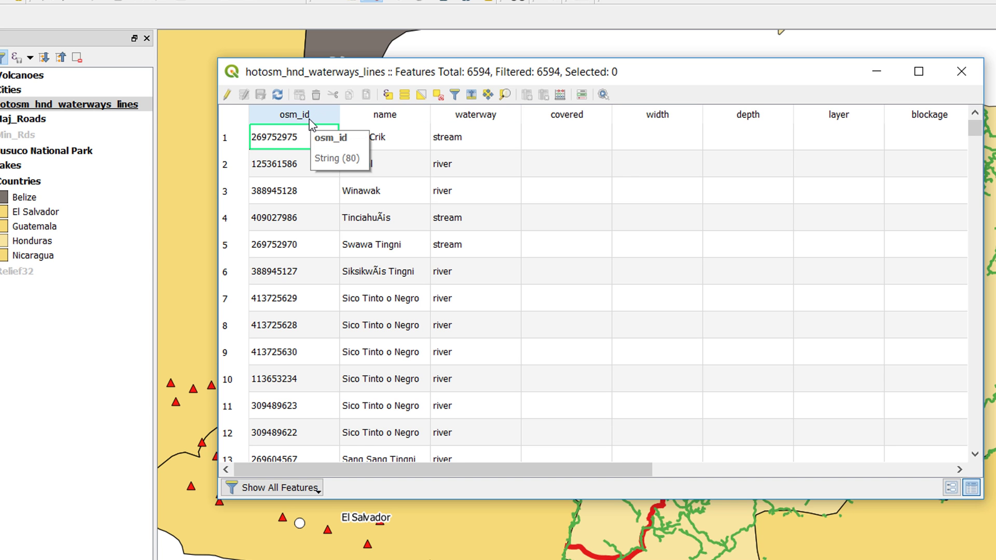
left_click(961, 70)
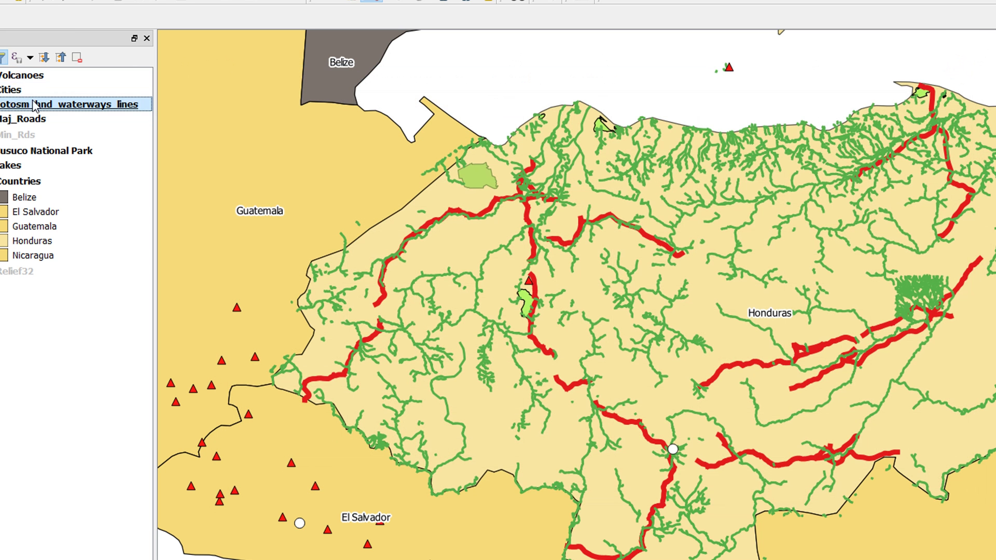
mouse_move(24, 112)
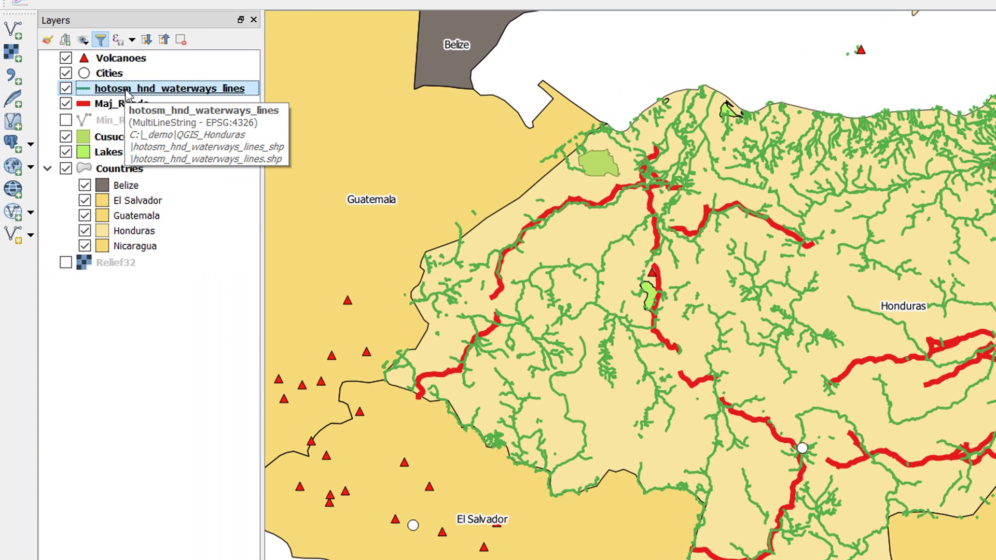
- Categorize hotosm_hnd_waterways_lines by osm_id, accepting all 6594 random-colour categories
right_click(127, 92)
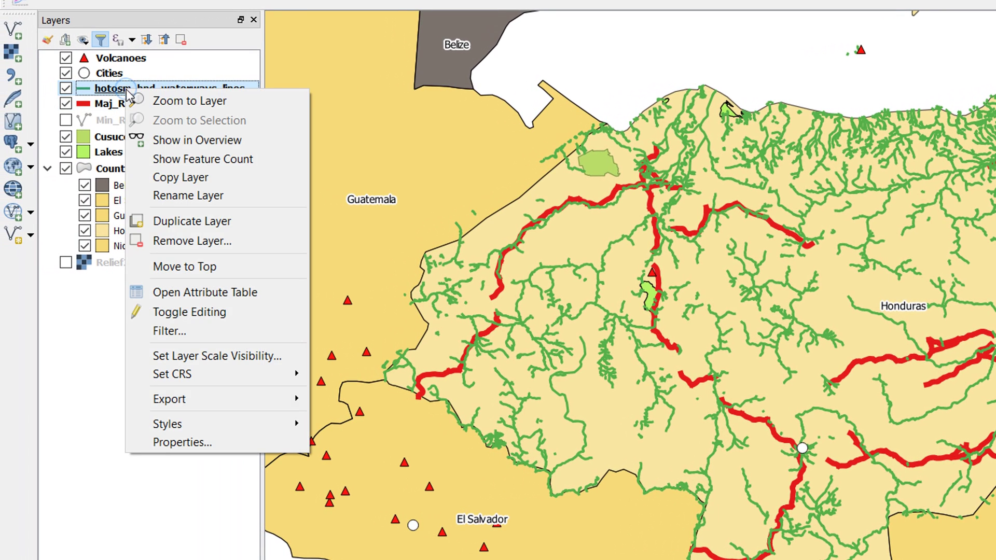
left_click(210, 445)
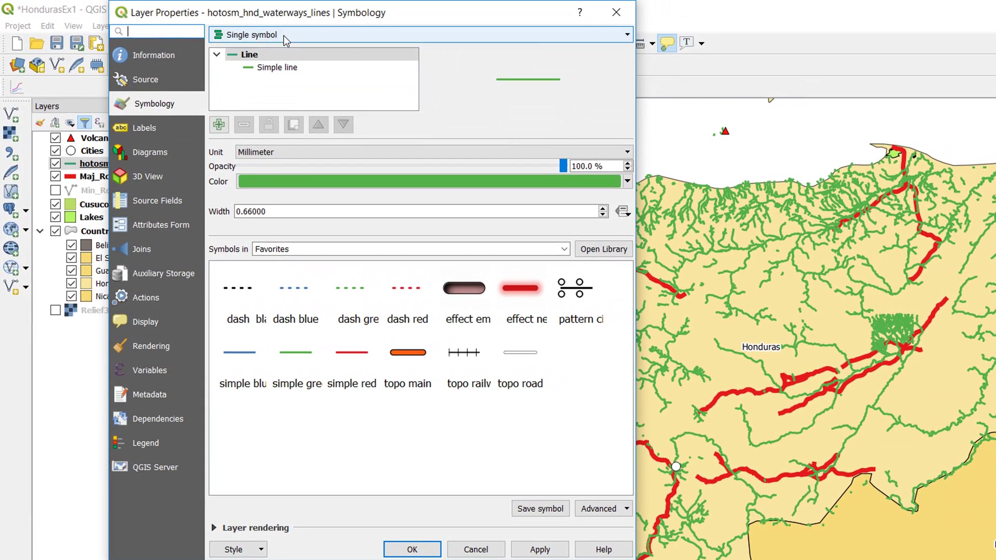
left_click(284, 36)
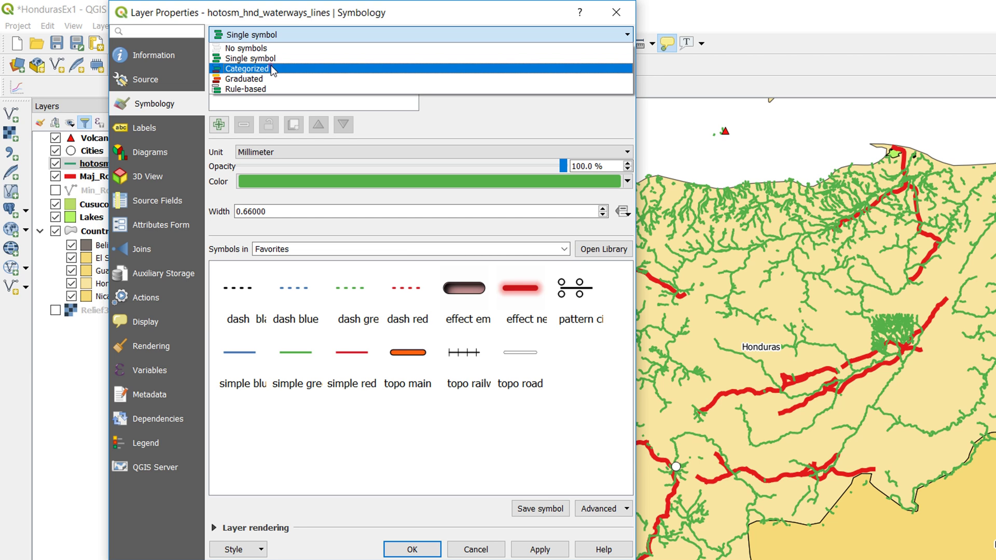
left_click(271, 66)
left_click(546, 56)
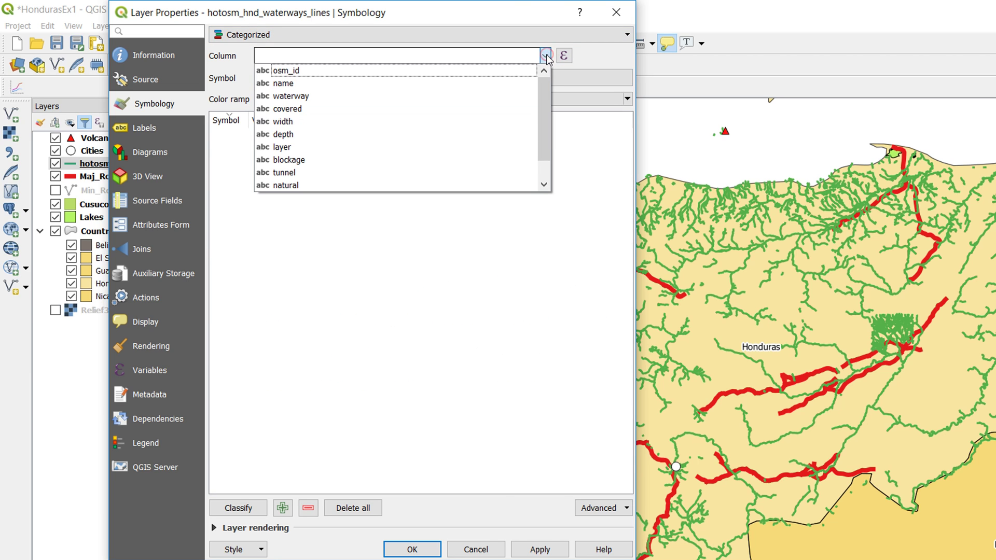
left_click(462, 73)
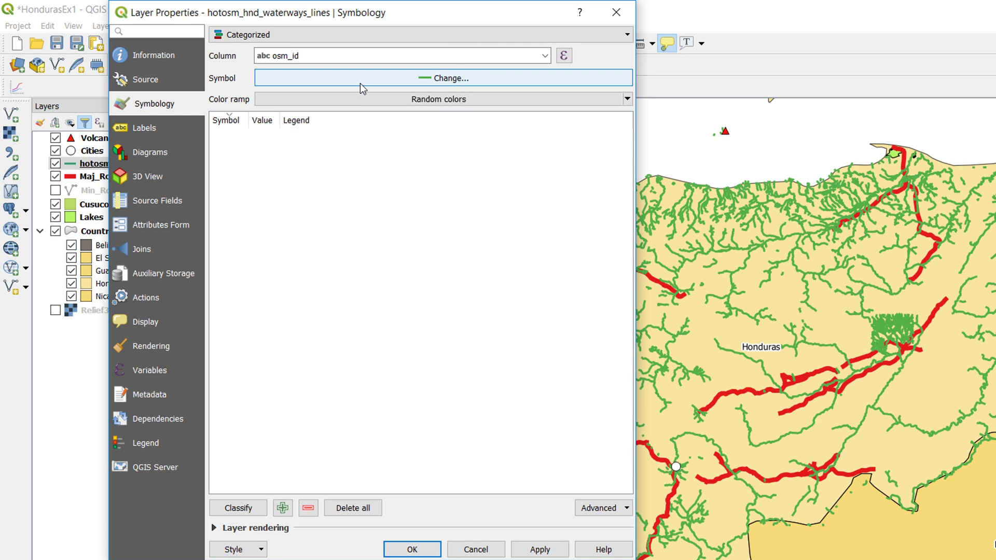
left_click(248, 511)
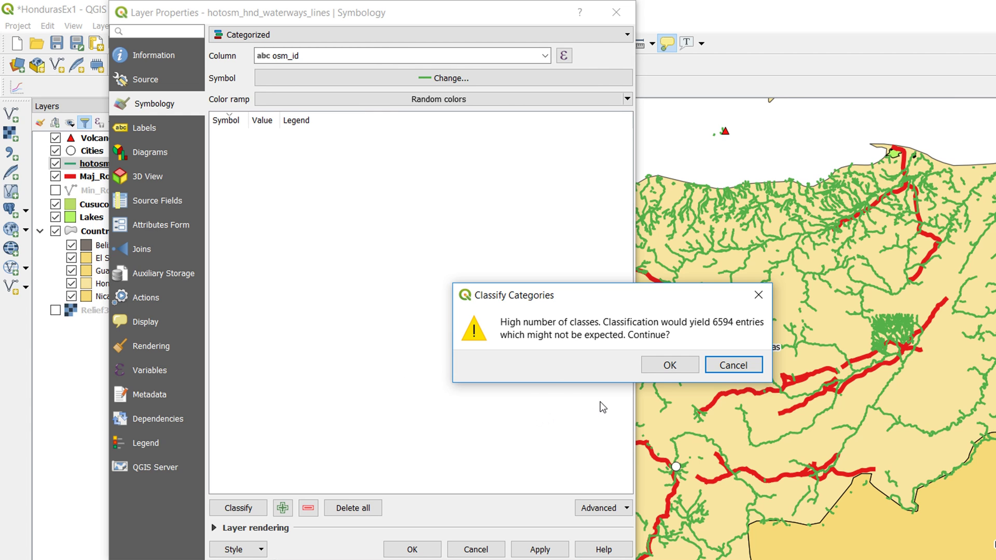
left_click(668, 365)
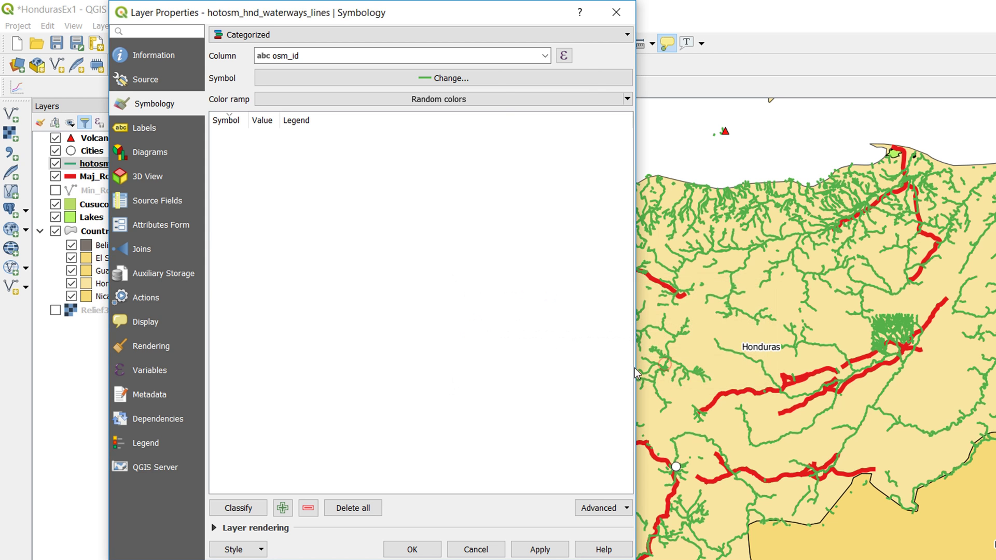
left_click(422, 554)
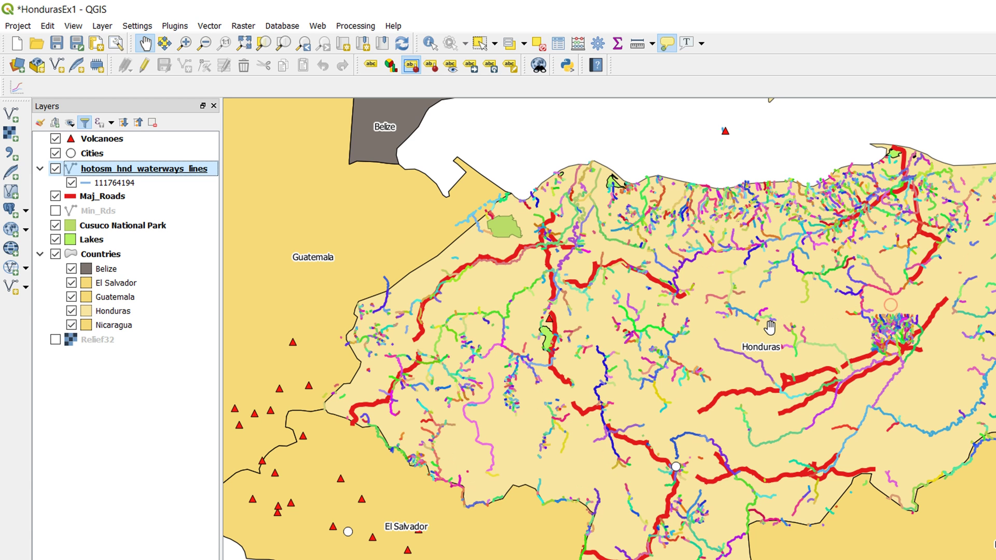
- Pan the map to centre western Honduras beside the Guatemala border
left_click(785, 307)
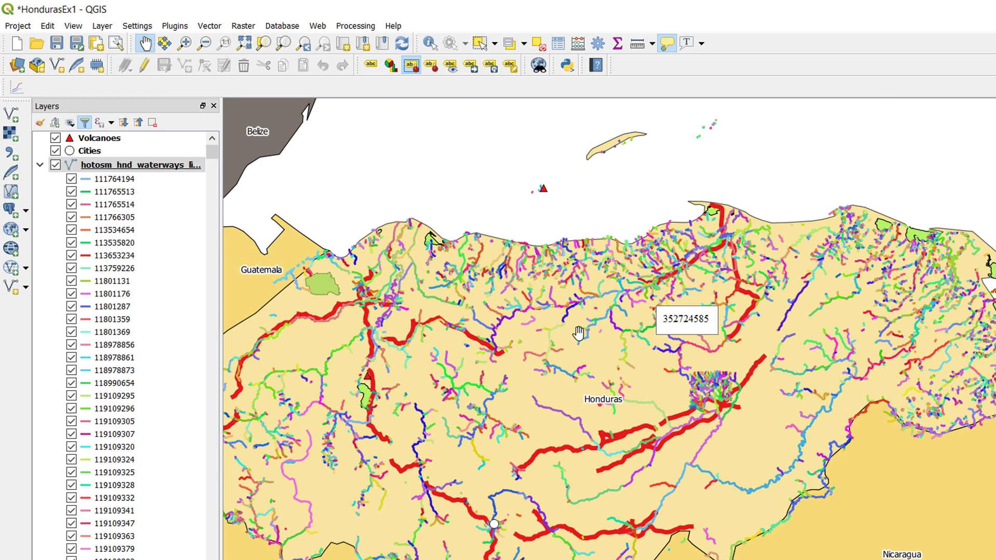
left_click_drag(578, 333, 921, 242)
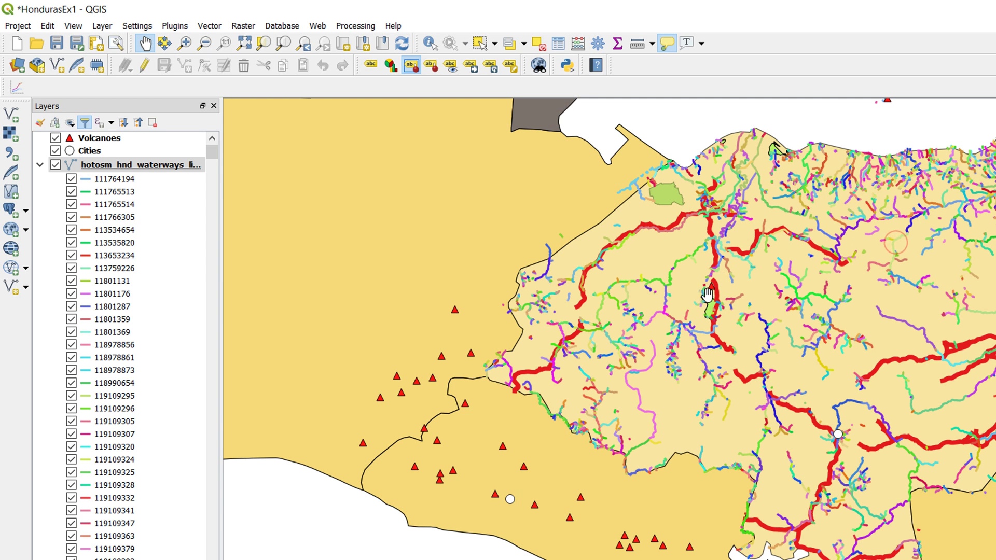
left_click(801, 275)
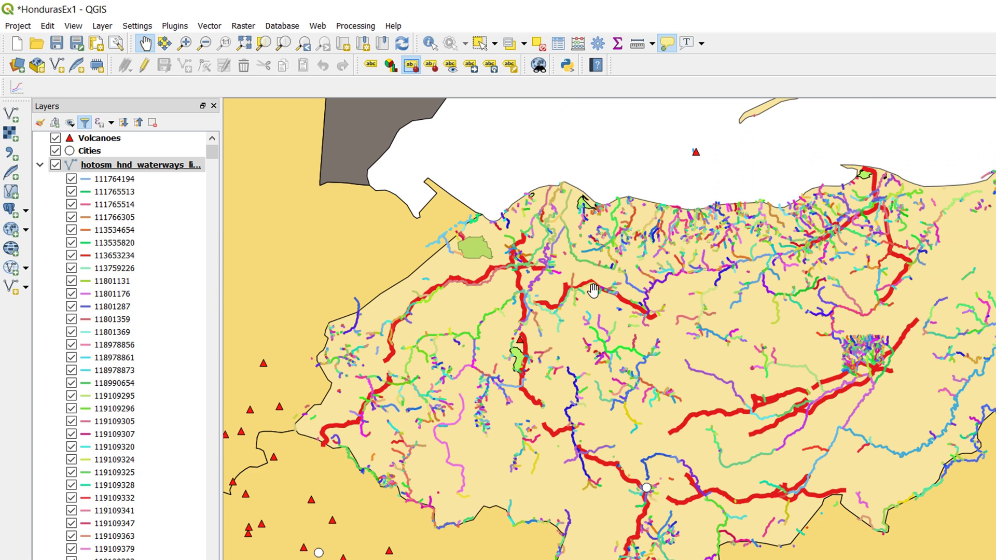
right_click(98, 173)
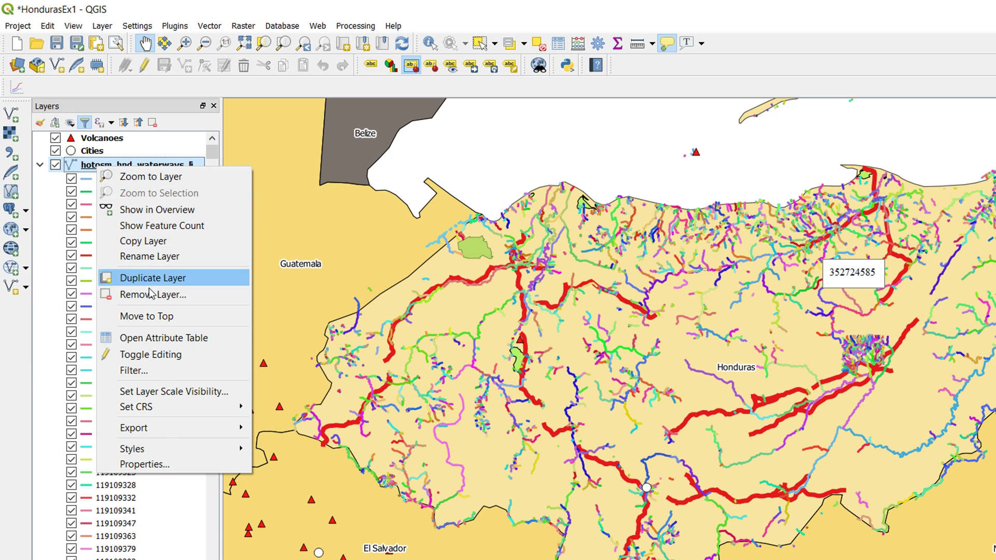
- Replace the waterways' osm_id categories with a single solid light-blue line symbol
left_click(151, 465)
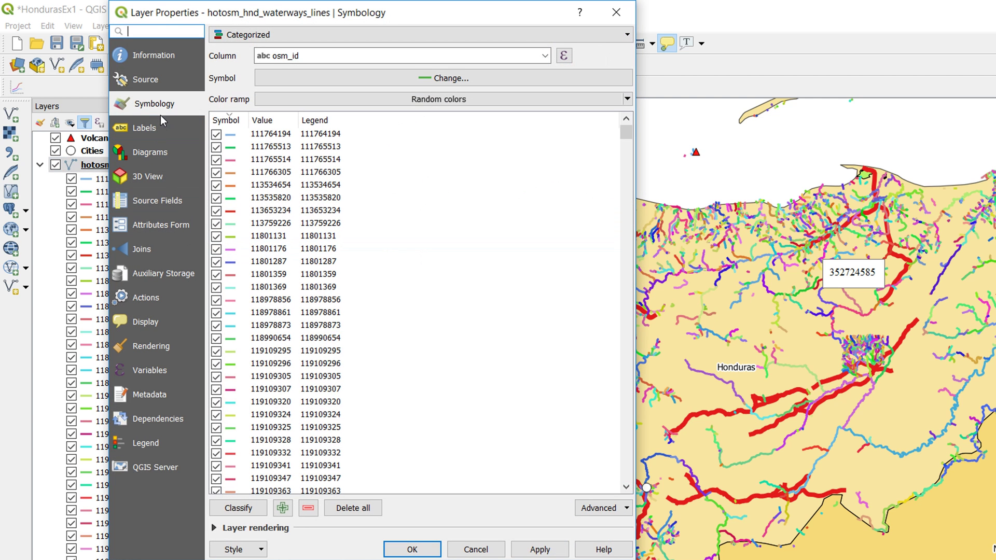
left_click(488, 34)
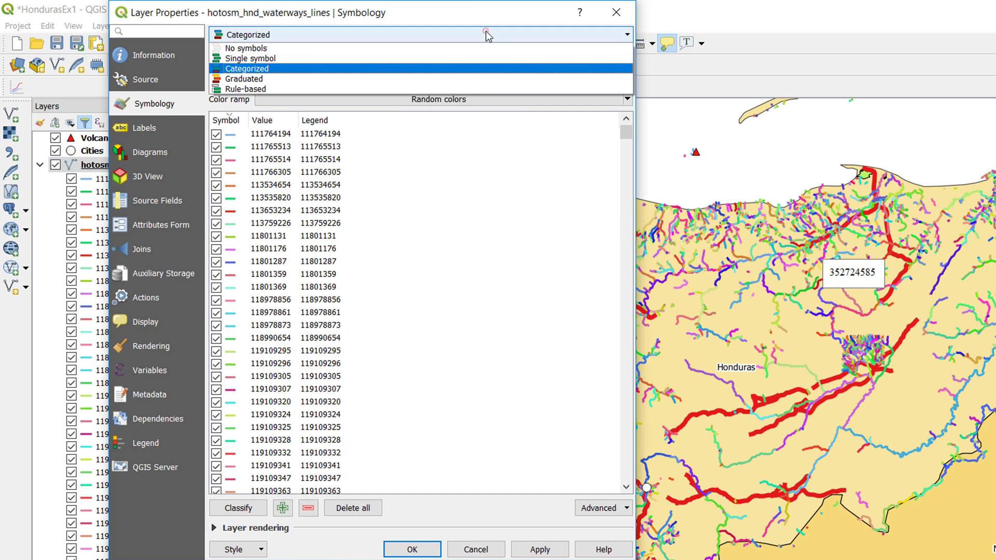
left_click(440, 58)
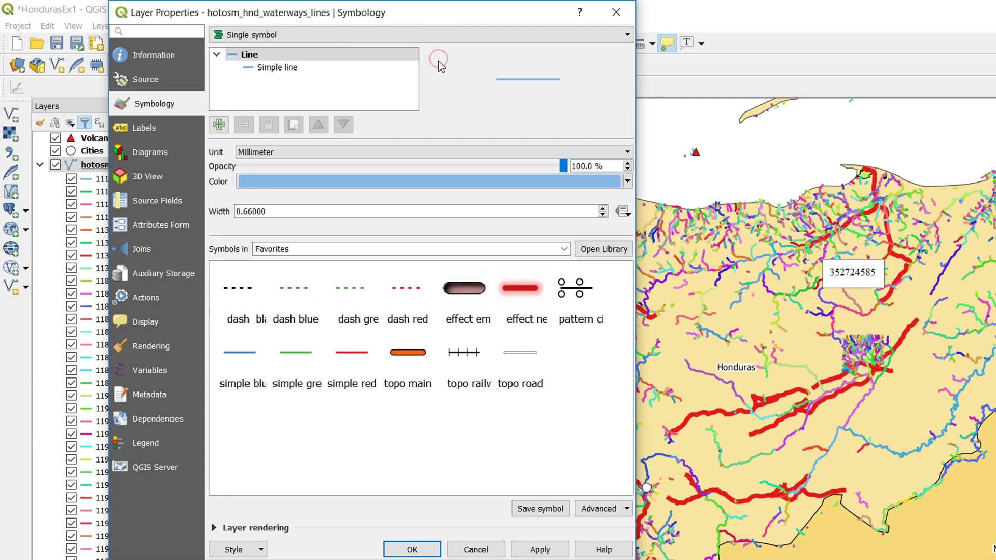
left_click(278, 69)
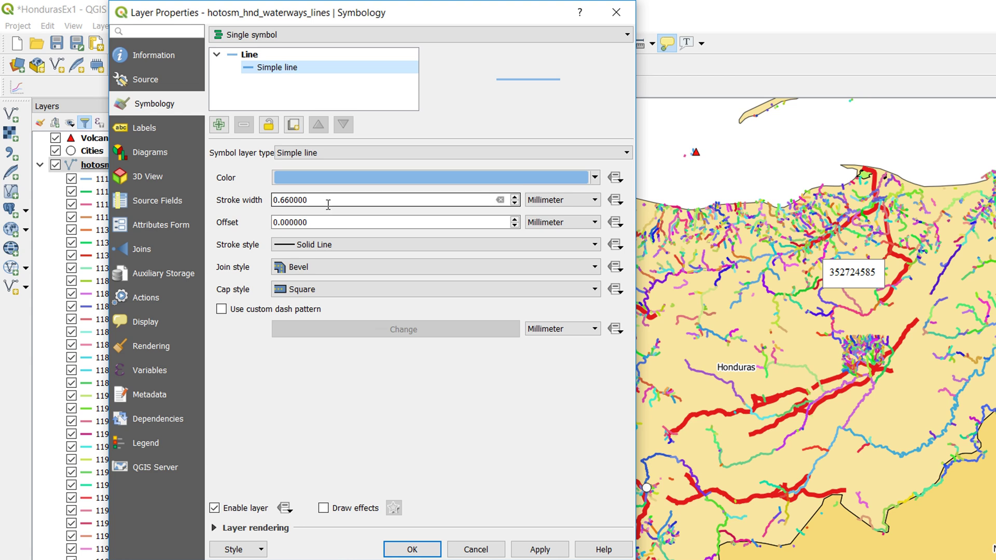
left_click(355, 248)
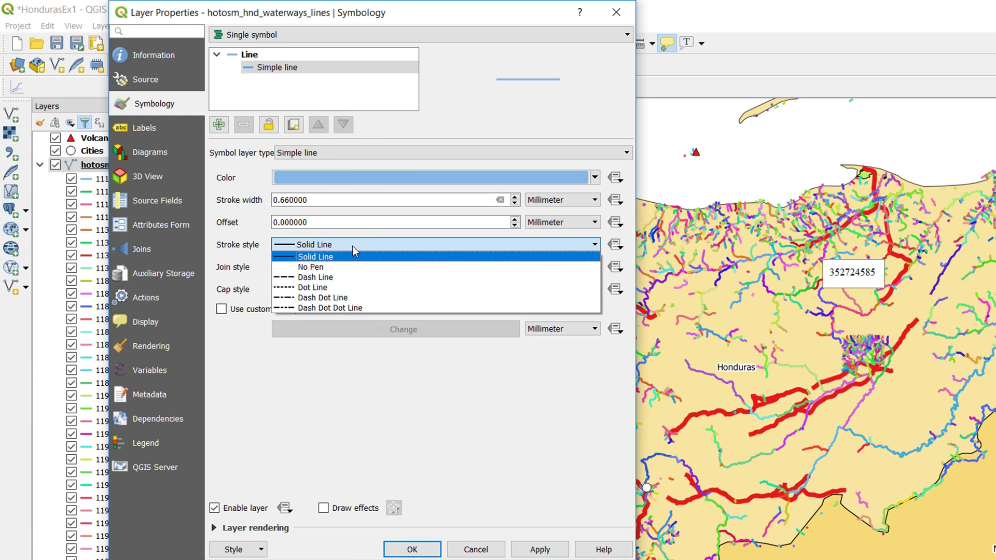
left_click(352, 245)
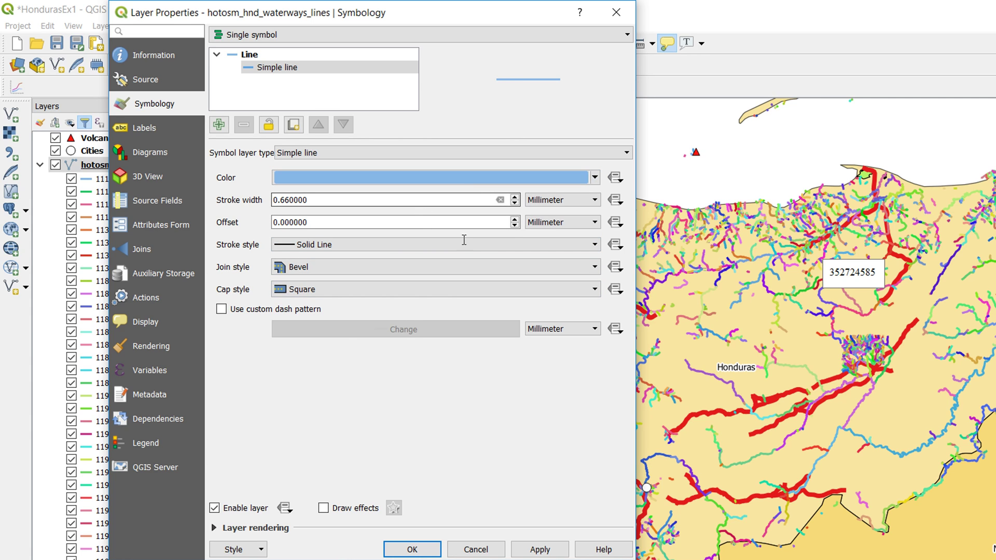
left_click(424, 551)
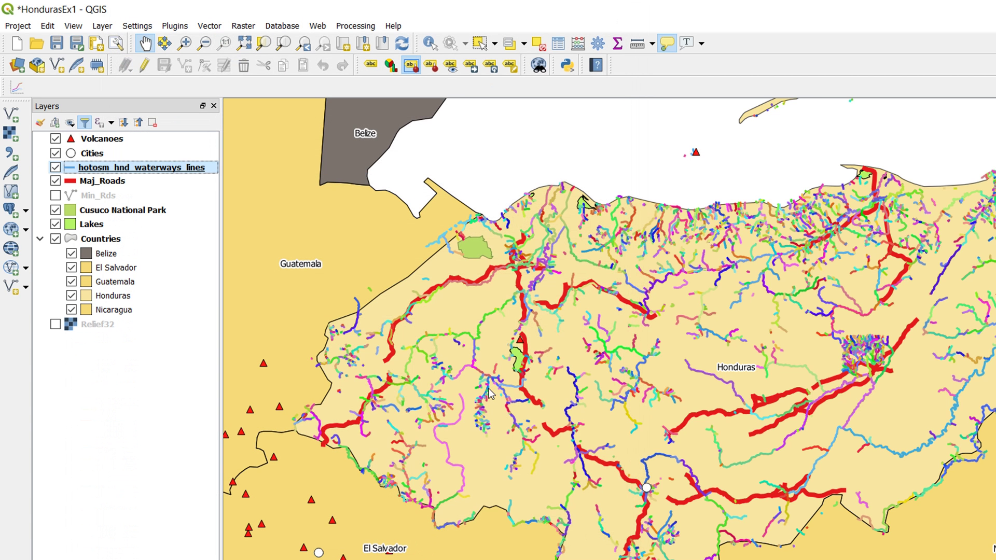
- Reduce the waterways line width from 0.66 to 0.4 mm and apply it
mouse_move(488, 389)
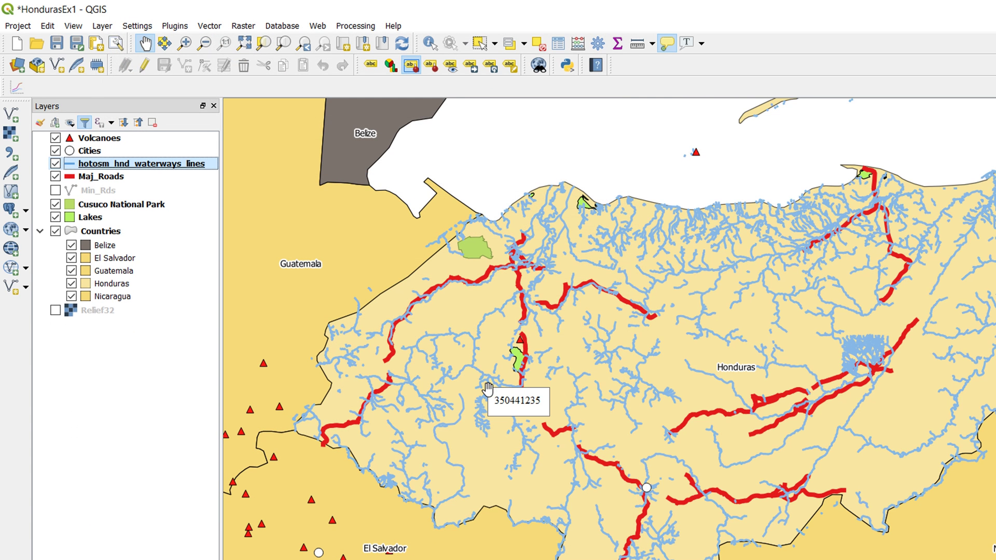
right_click(124, 169)
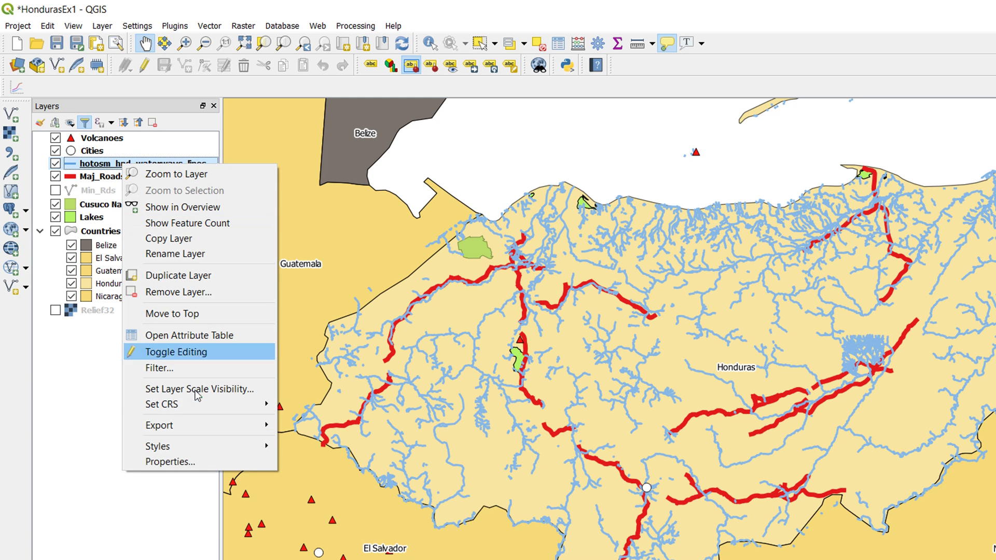
left_click(193, 463)
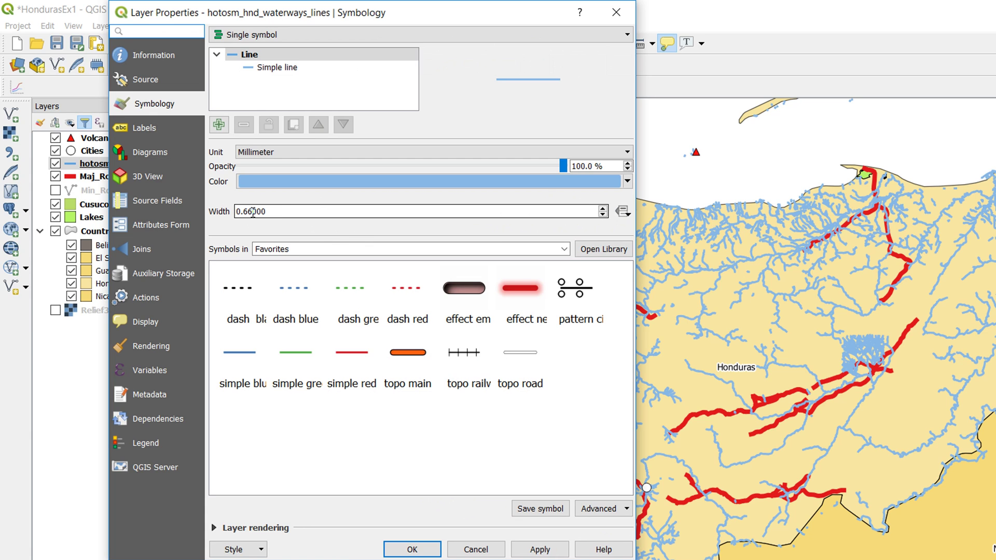
left_click(252, 211)
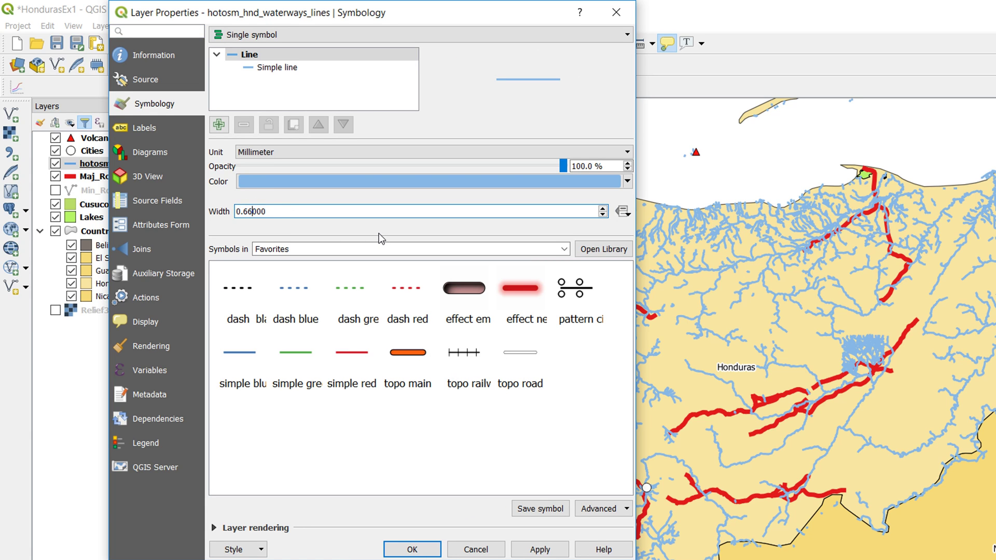
key("BackSpace")
key("BackSpace")
type("4")
left_click(534, 549)
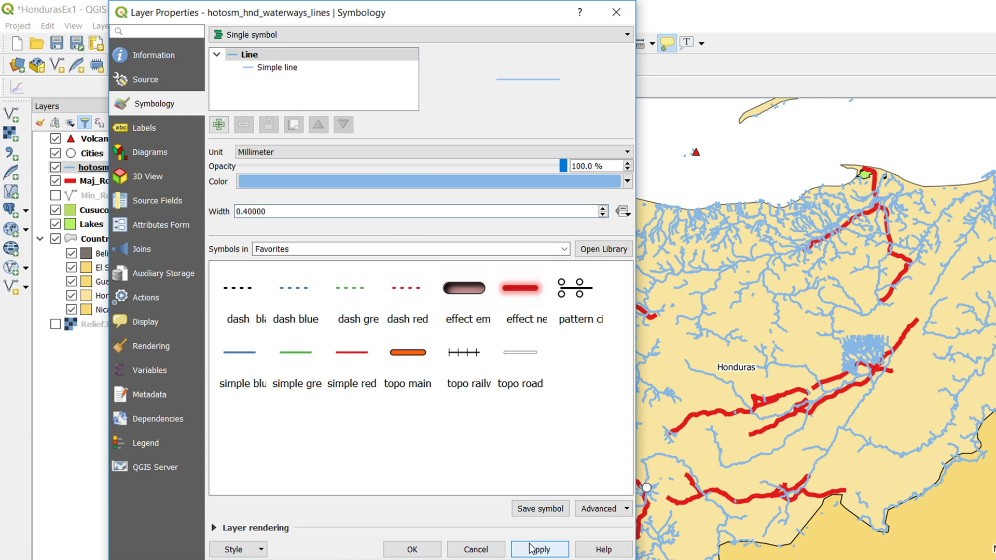
left_click(428, 547)
- Pan the map to frame all of Honduras with its thin blue rivers and red roads
left_click_drag(774, 329, 628, 419)
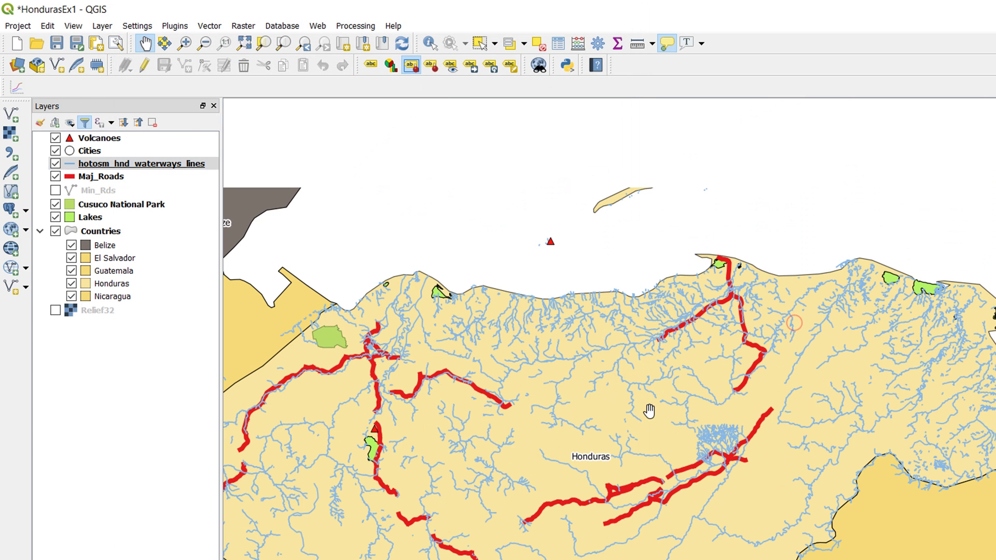
left_click_drag(694, 454, 746, 352)
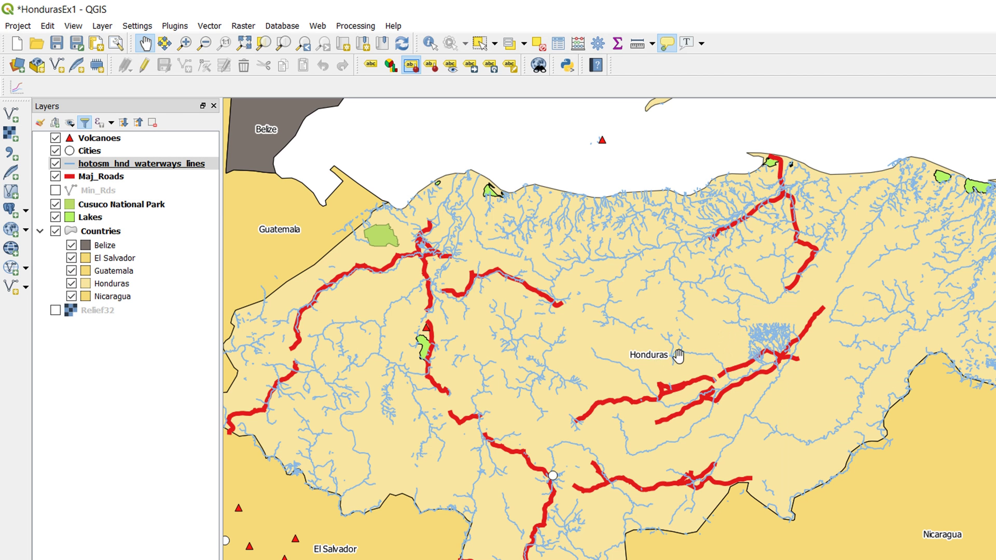
mouse_move(674, 357)
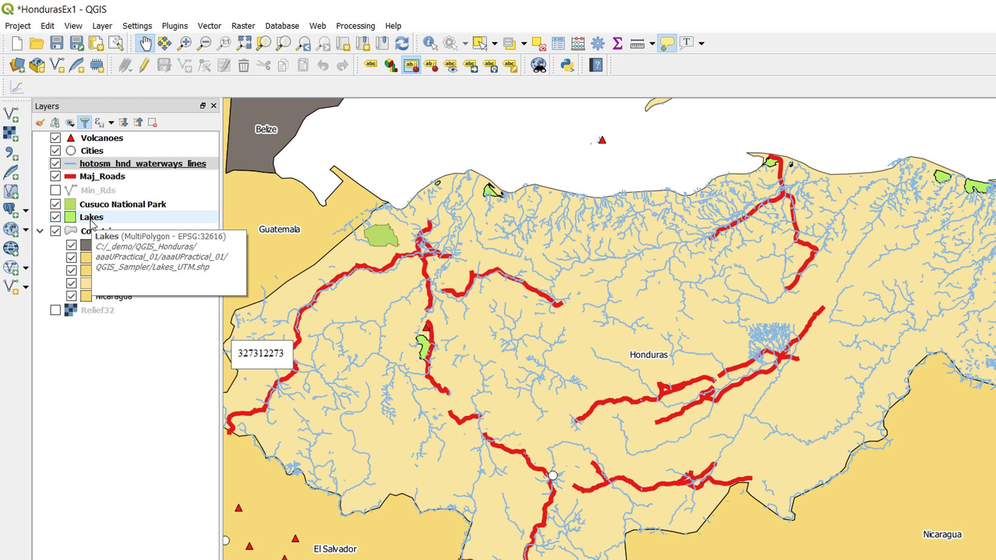
- Open the Lakes layer's Symbology and show its Simple fill colour and stroke settings
left_click(91, 217)
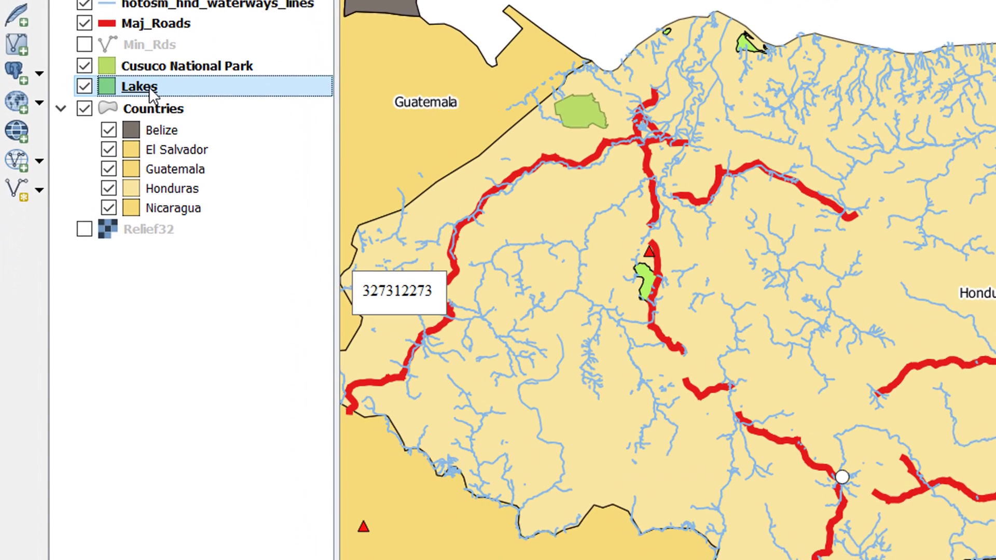
right_click(150, 88)
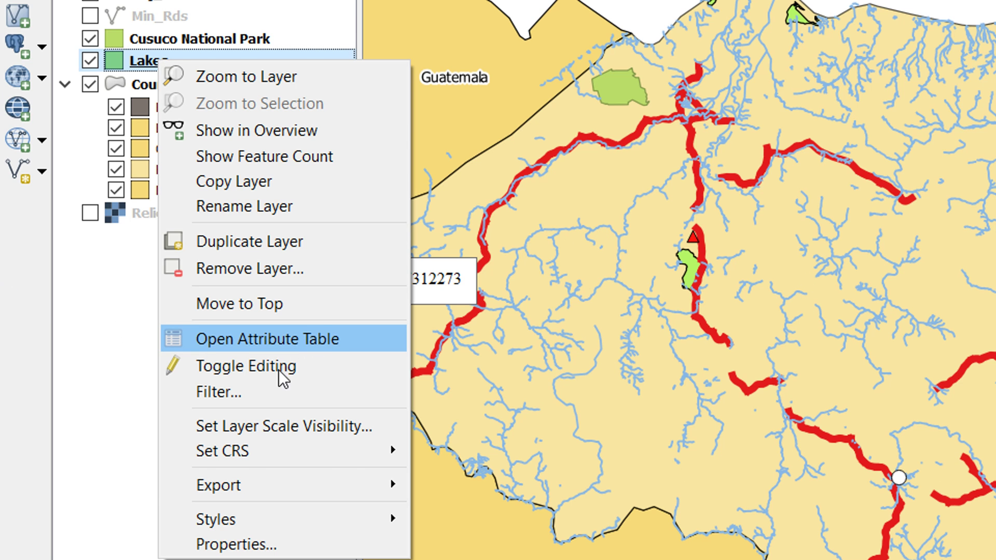
left_click(267, 545)
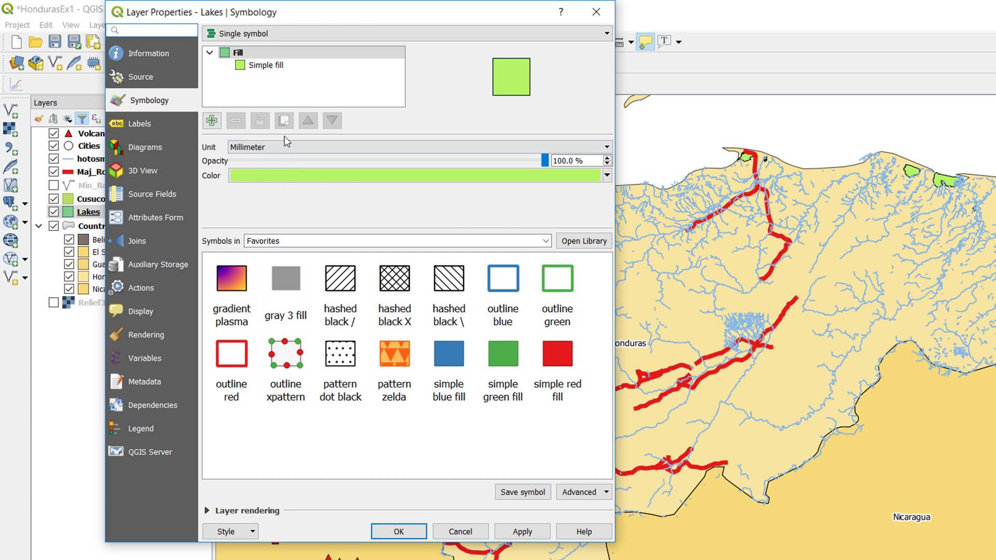
left_click(269, 69)
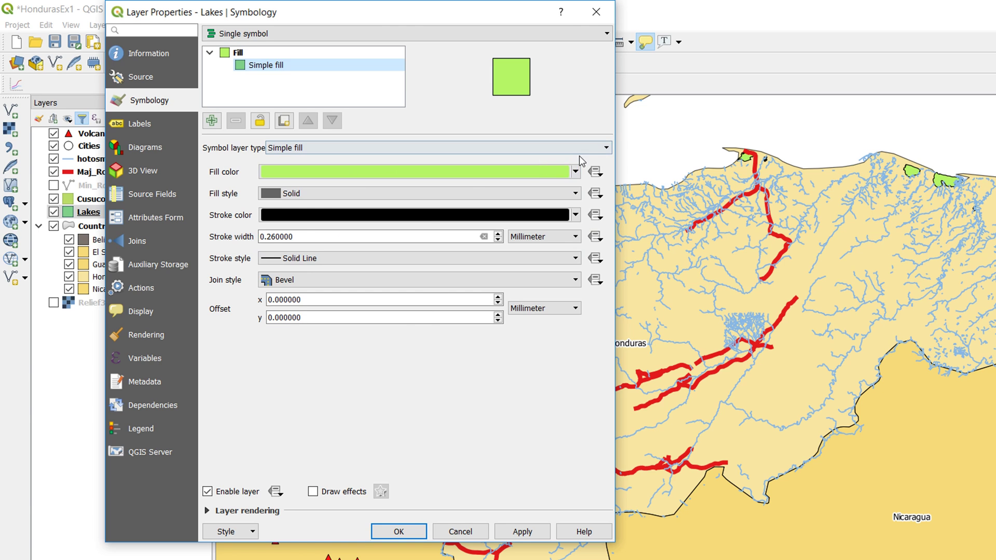
- Fill the lakes light blue with a semi-transparent light-blue outline and apply it
left_click(575, 172)
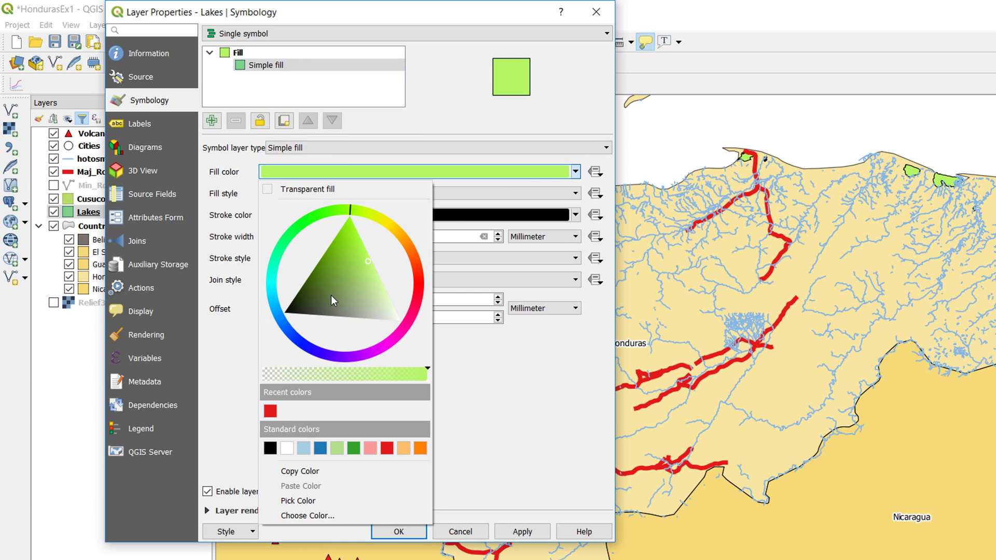
left_click(303, 448)
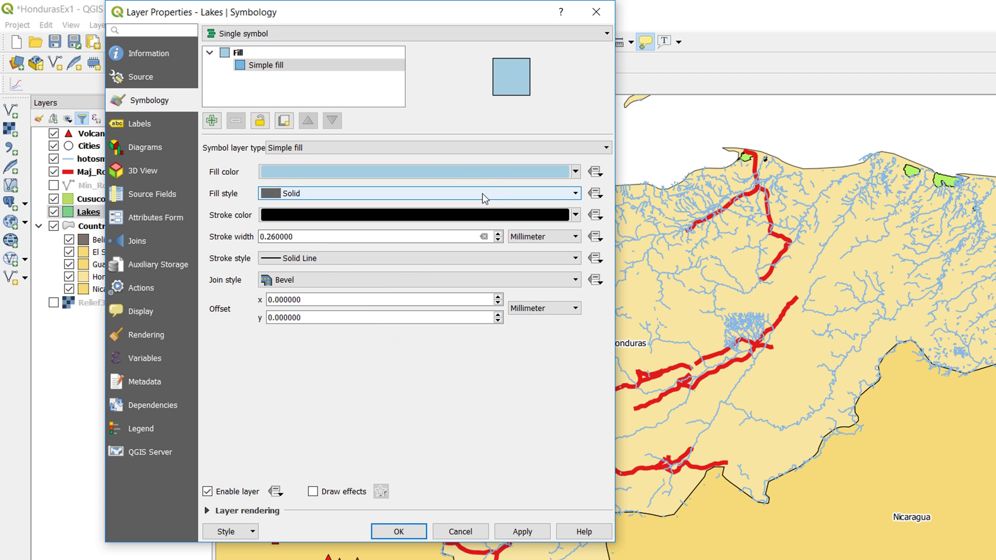
left_click(576, 216)
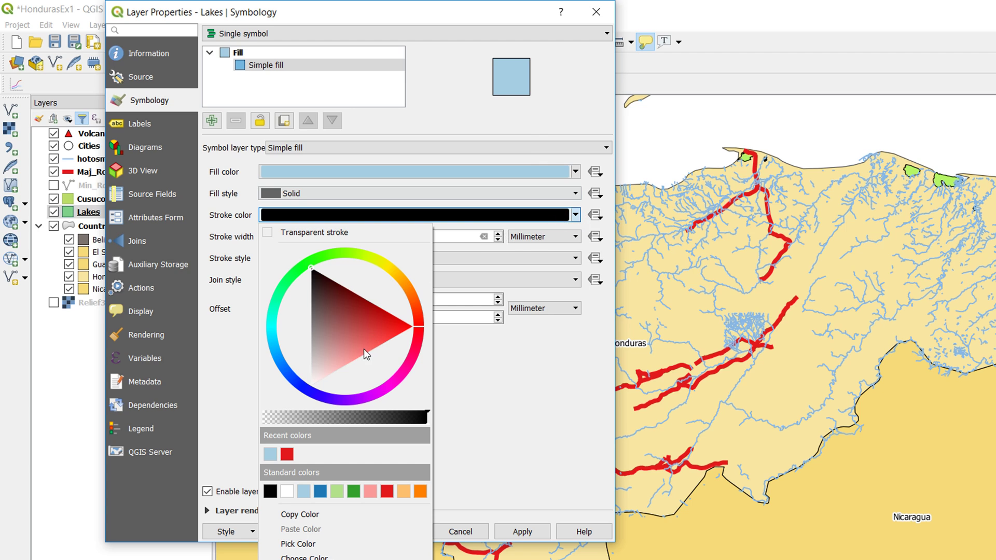
left_click(303, 492)
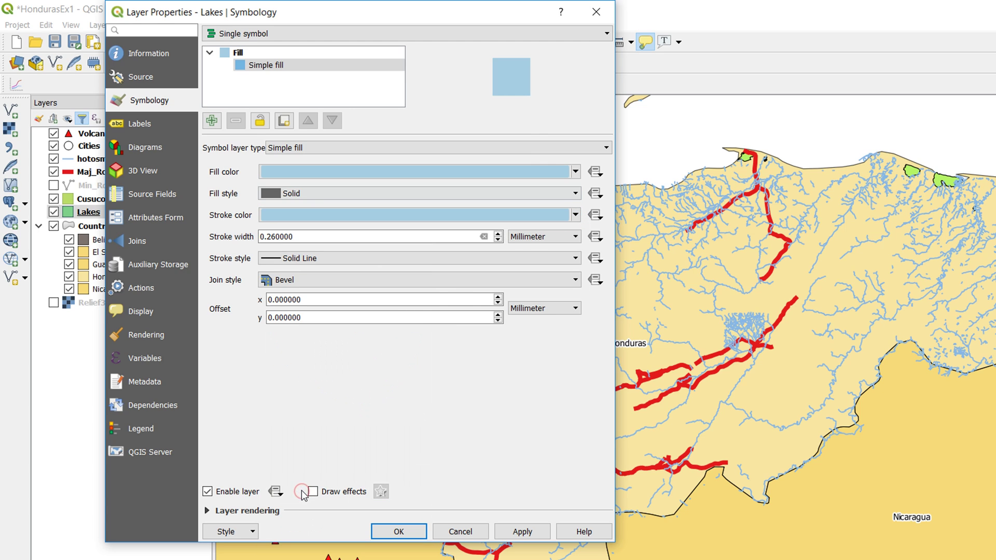
left_click(575, 215)
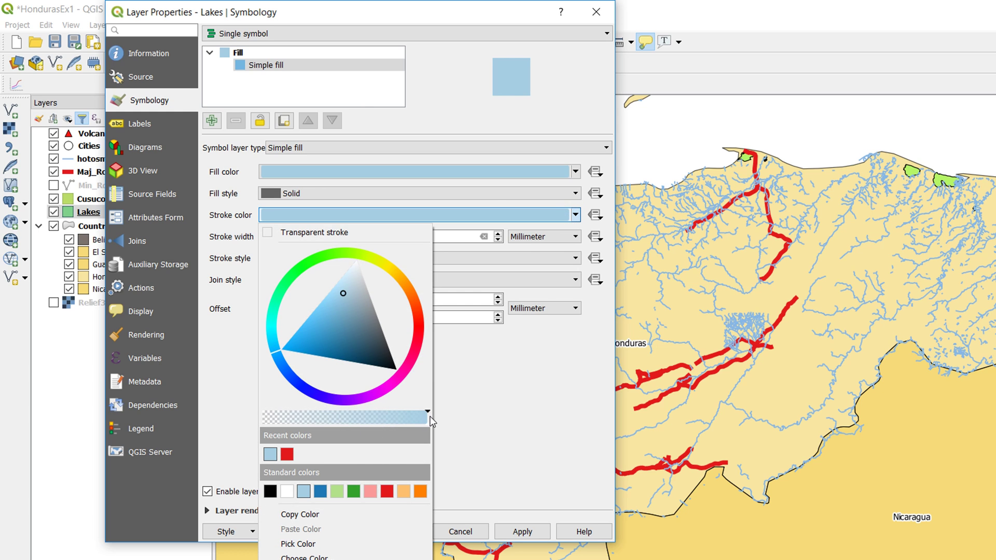
left_click_drag(427, 416, 385, 416)
left_click(521, 532)
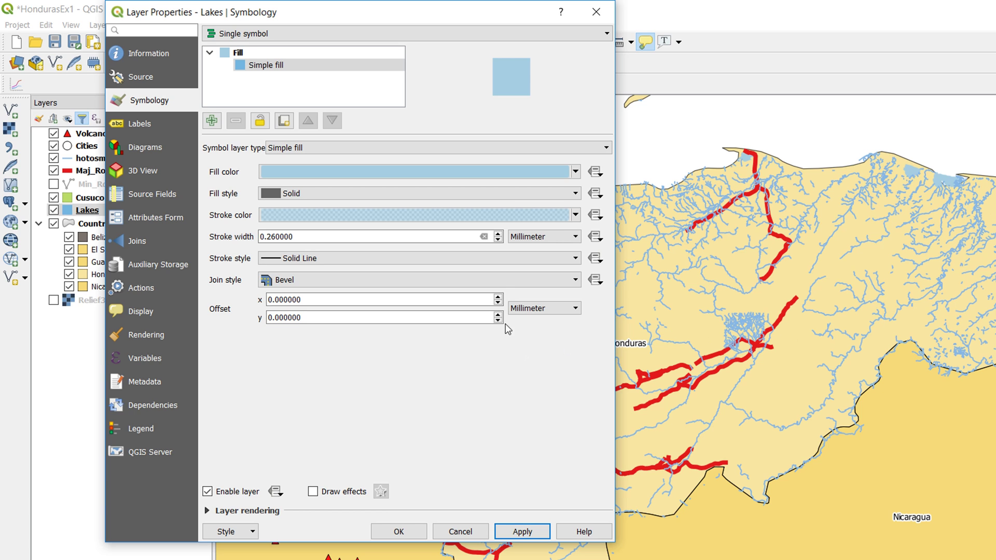
- Change the lake outline to a stronger blue (#4958e3), keep the Solid fill, and confirm
left_click(568, 214)
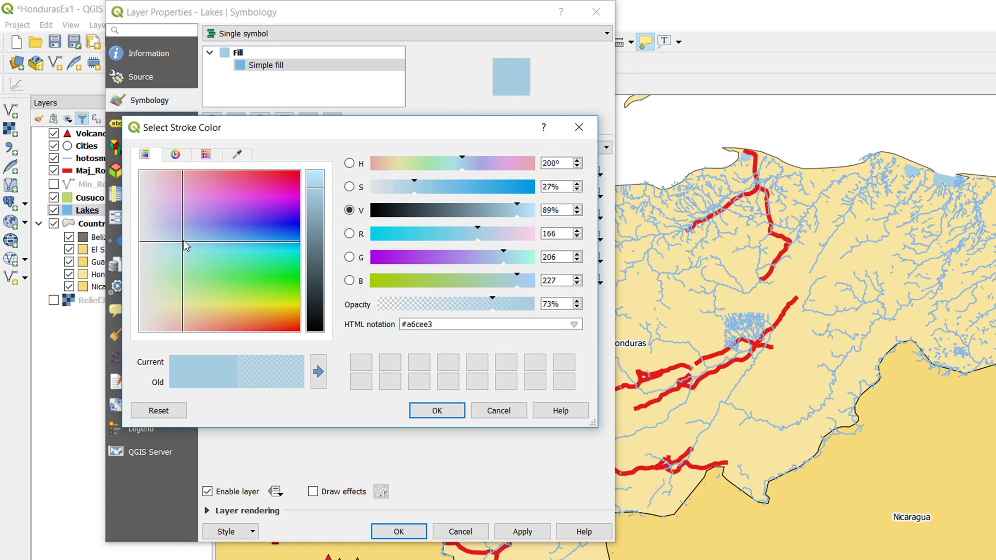
left_click_drag(184, 241, 245, 232)
left_click(429, 413)
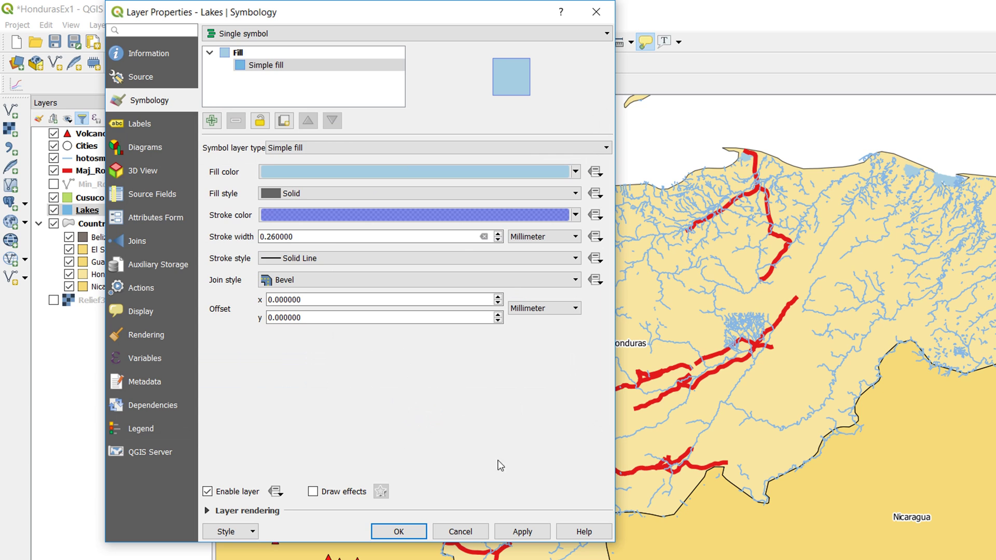
left_click(522, 532)
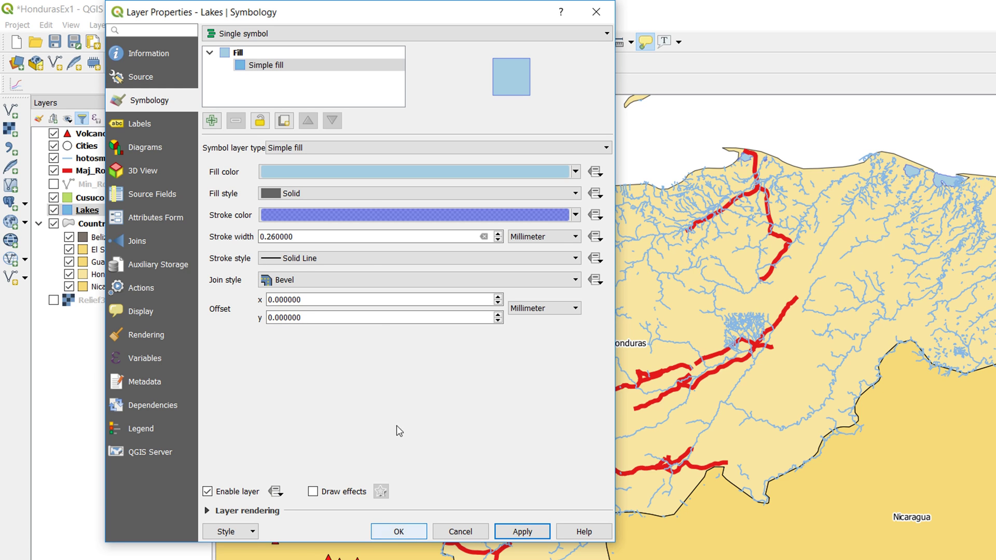
left_click(365, 191)
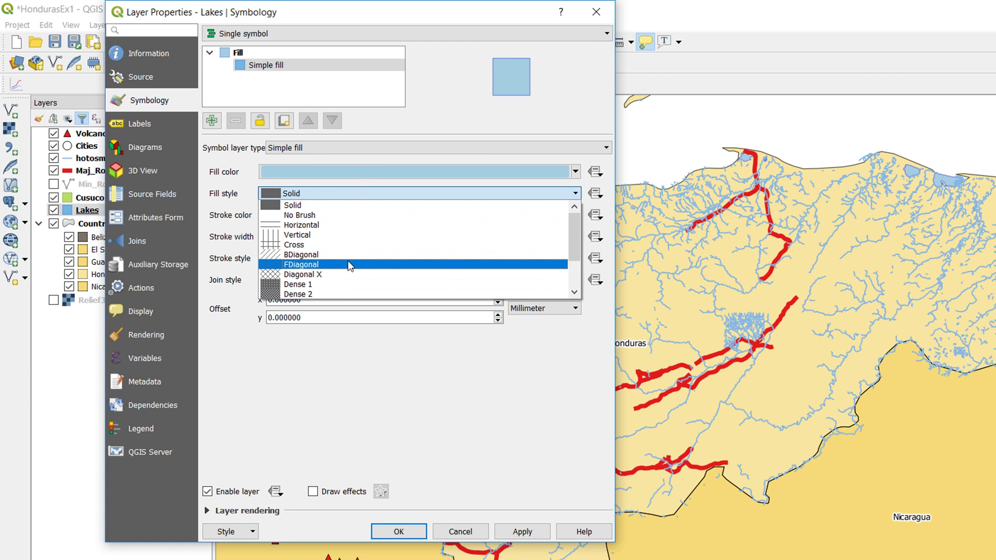
scroll(348, 260, "down", 2)
scroll(348, 241, "up", 2)
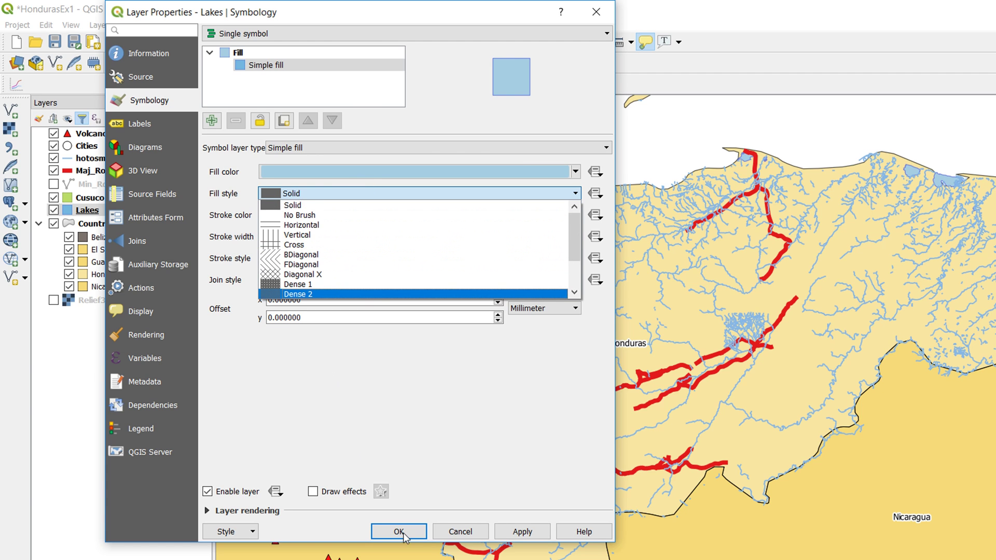
left_click(447, 436)
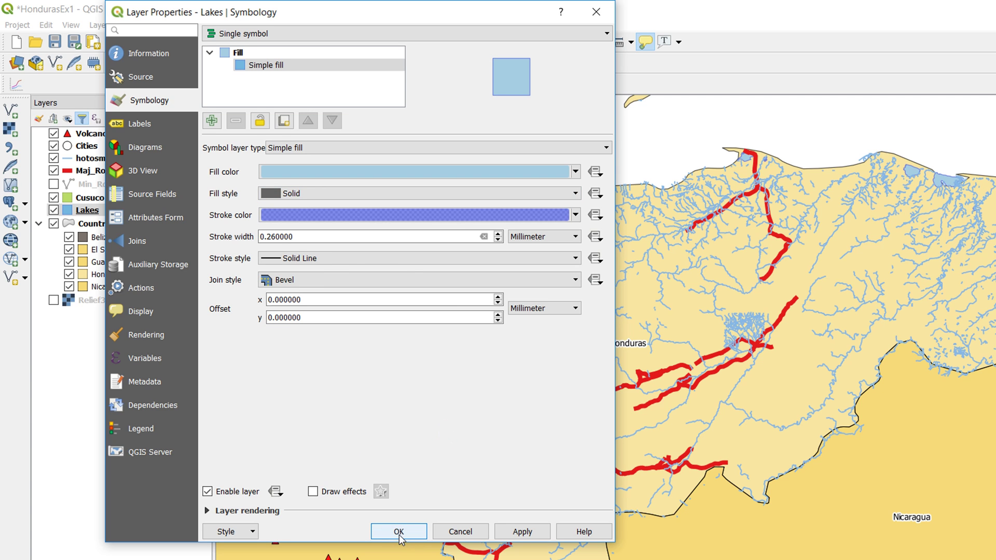
left_click(398, 532)
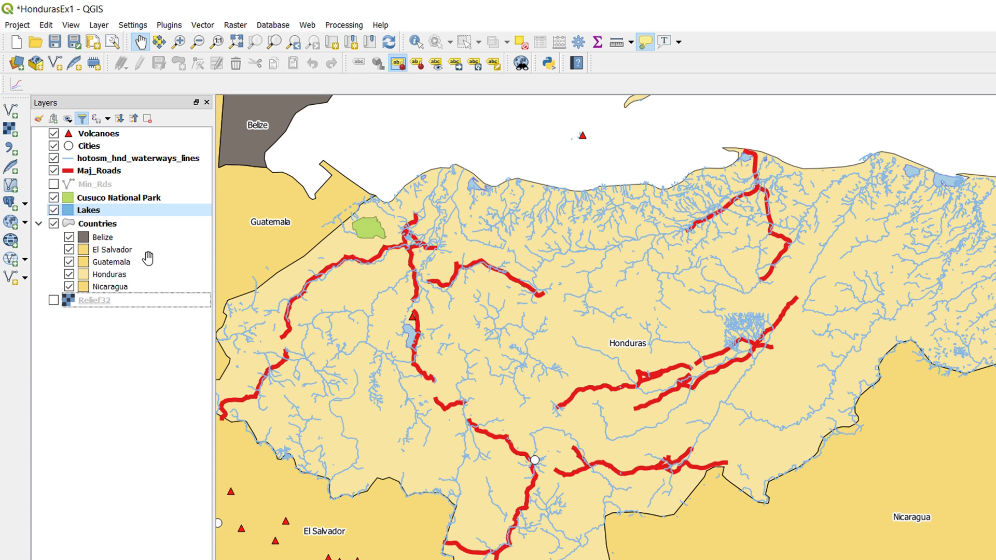
right_click(106, 137)
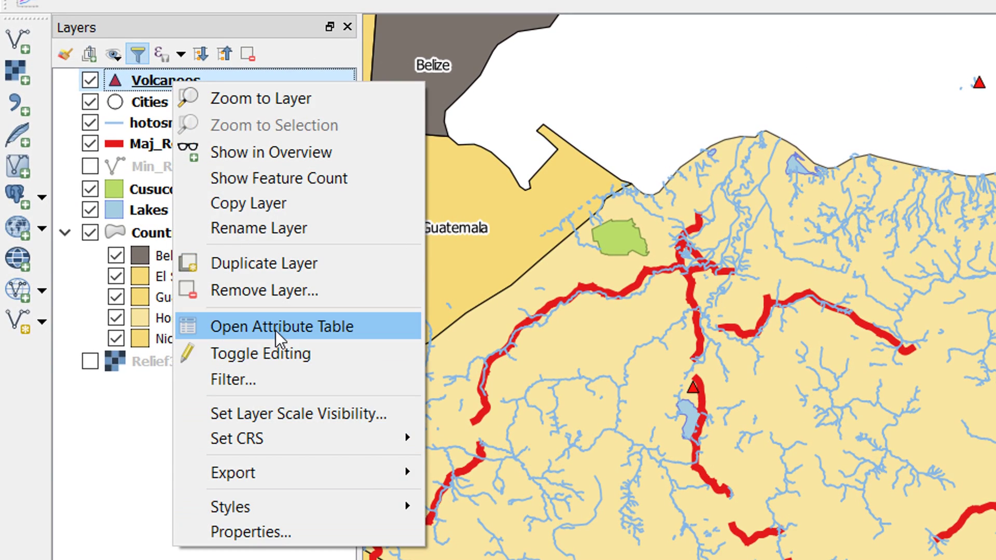
left_click(276, 331)
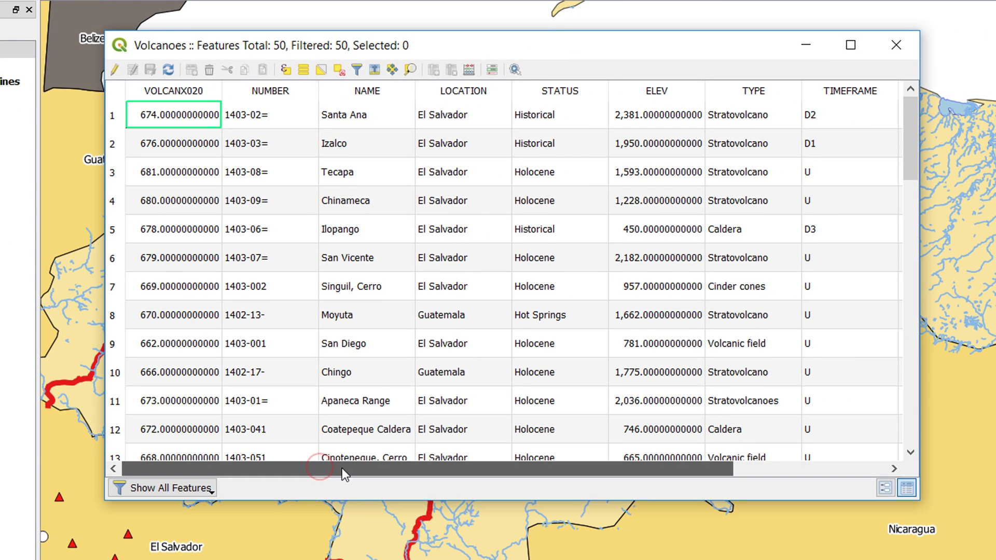
left_click_drag(341, 468, 426, 478)
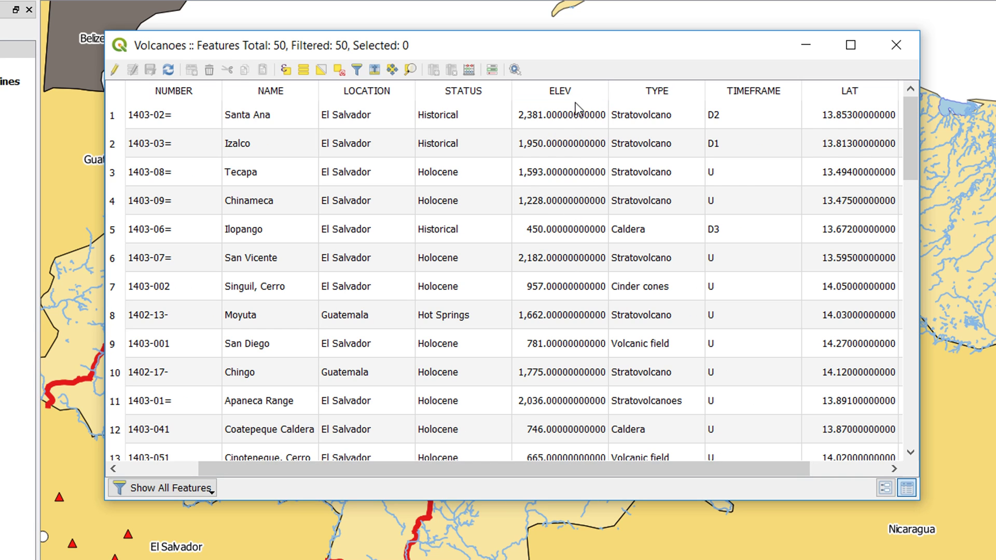
- Close the Volcanoes attribute table and centre the map on El Salvador's volcanoes
left_click(903, 42)
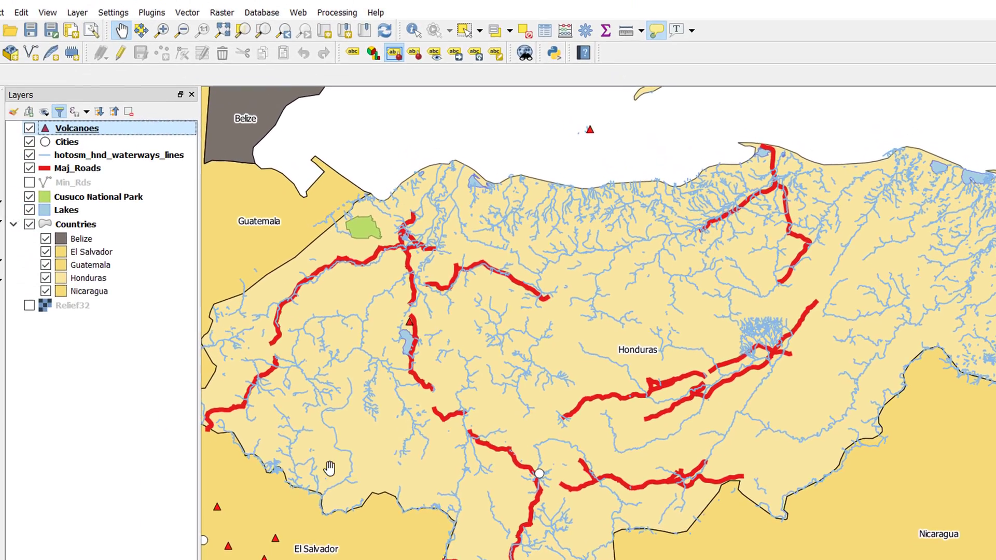
left_click_drag(195, 461, 494, 211)
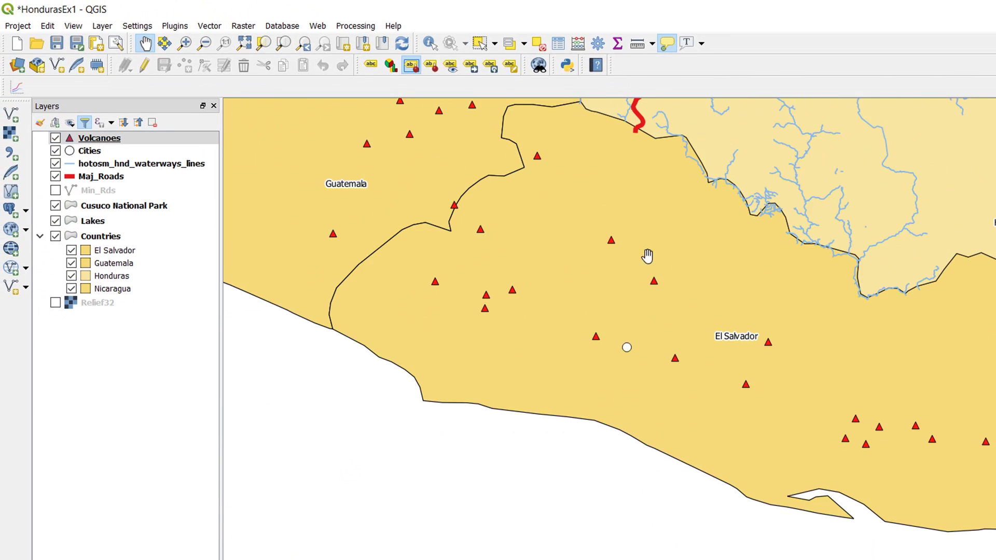
left_click_drag(611, 218, 614, 250)
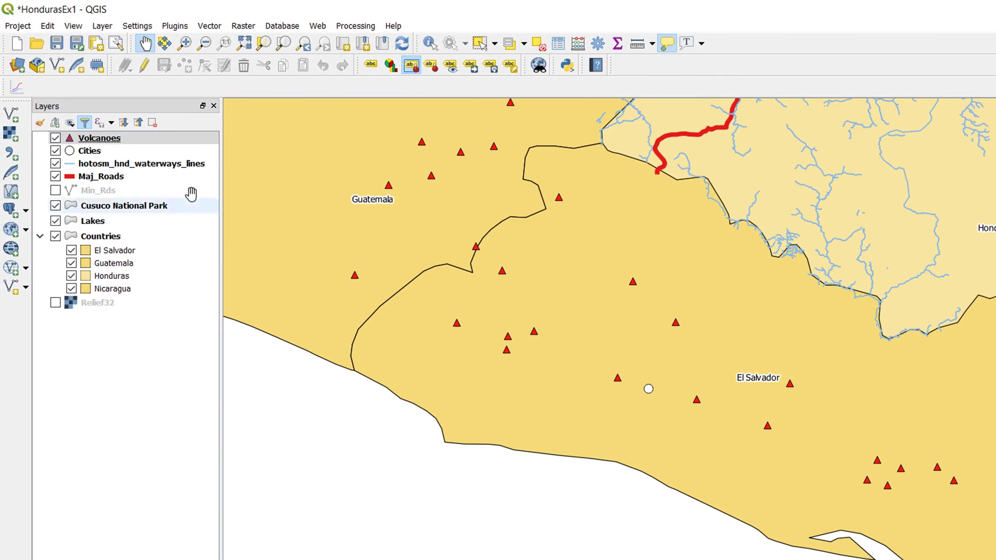
- Change the Volcanoes layer's symbology from Single symbol to Graduated
right_click(102, 141)
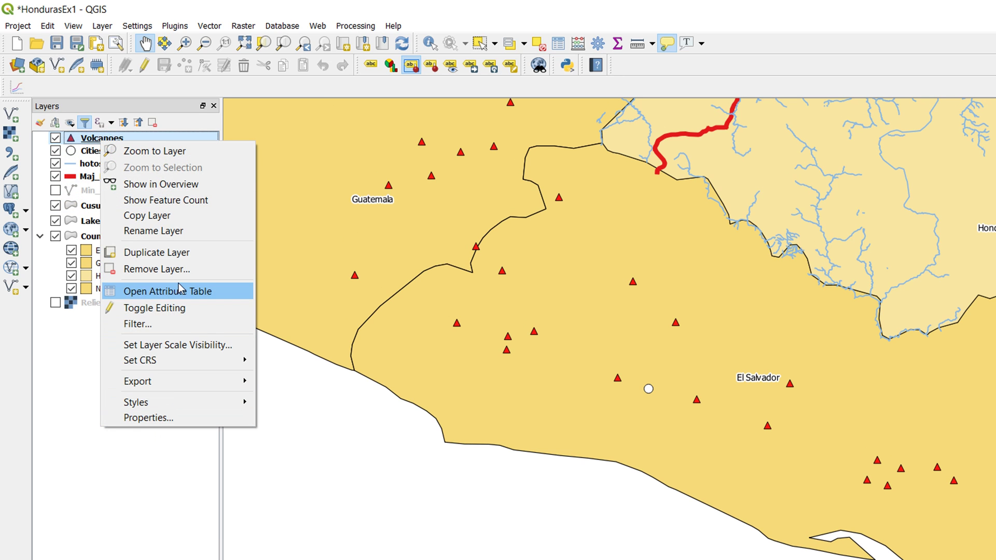
left_click(158, 420)
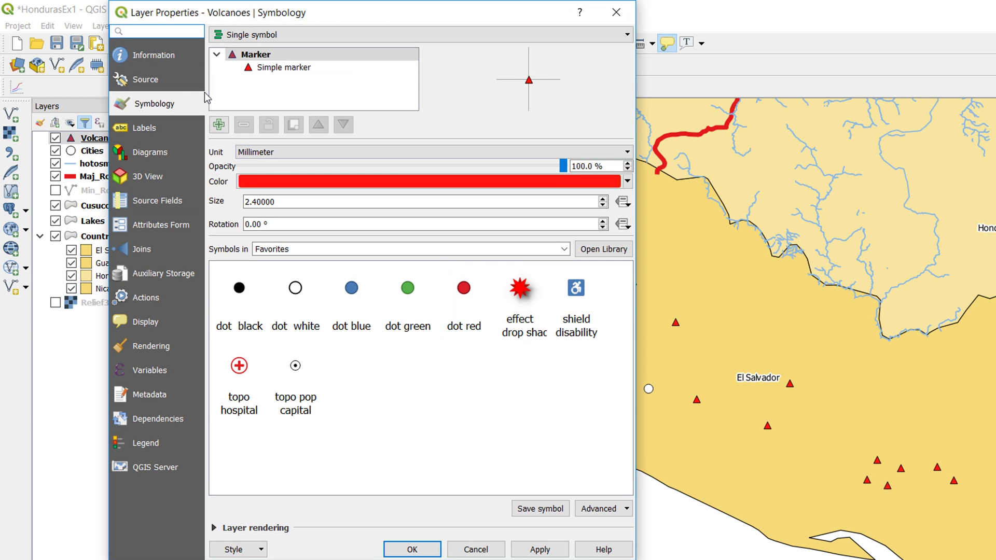
left_click(287, 37)
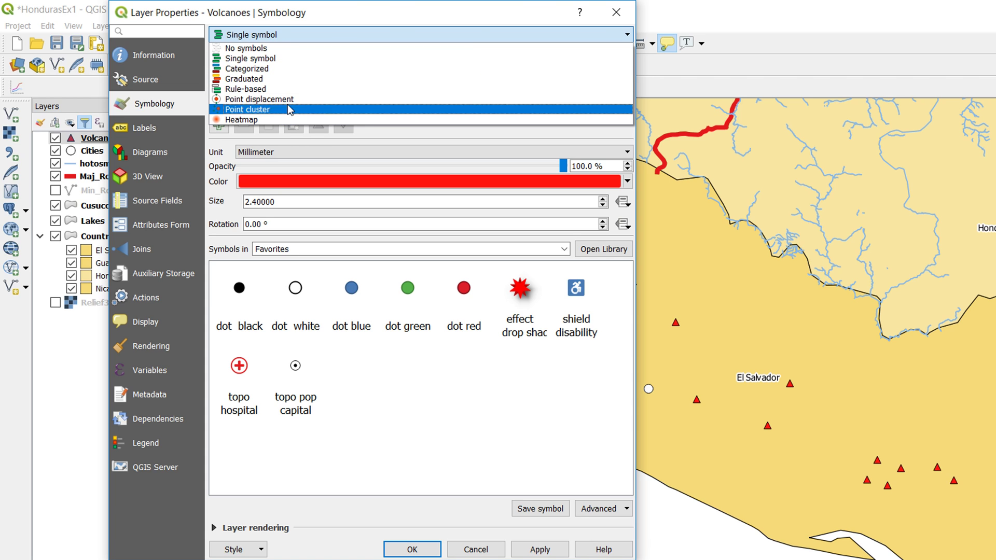
left_click(274, 78)
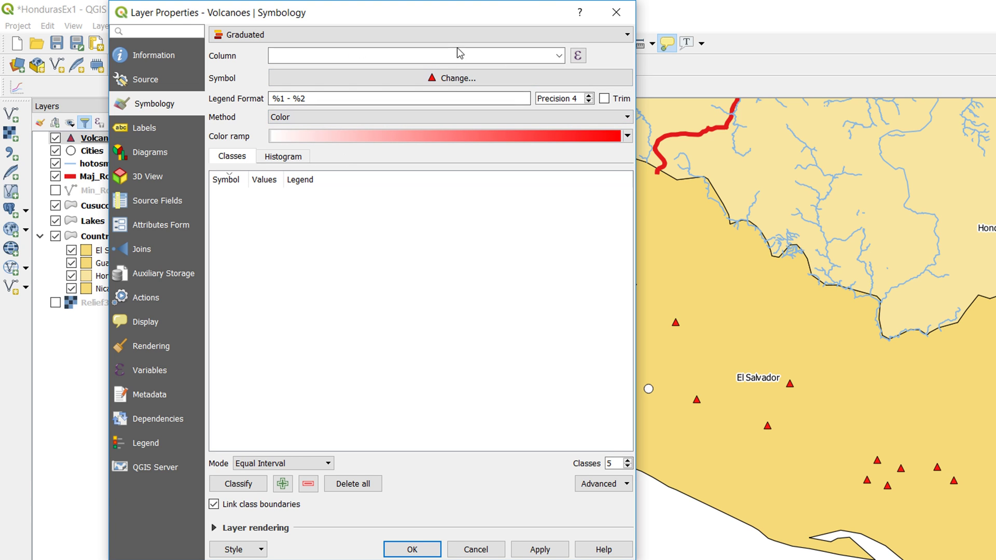
- Base the Volcanoes graduated style on the ELEV column with the RdBu red-to-blue ramp
left_click(558, 55)
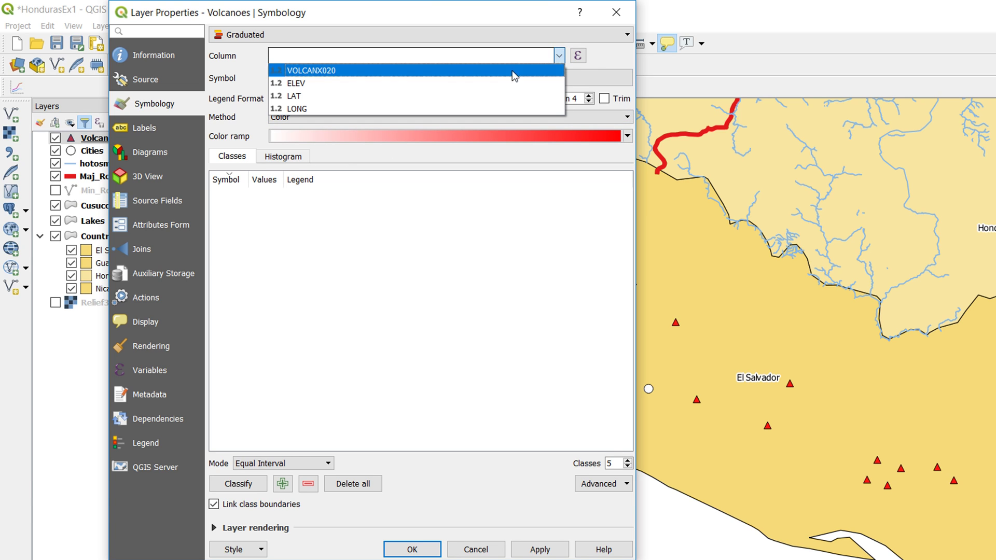
left_click(496, 82)
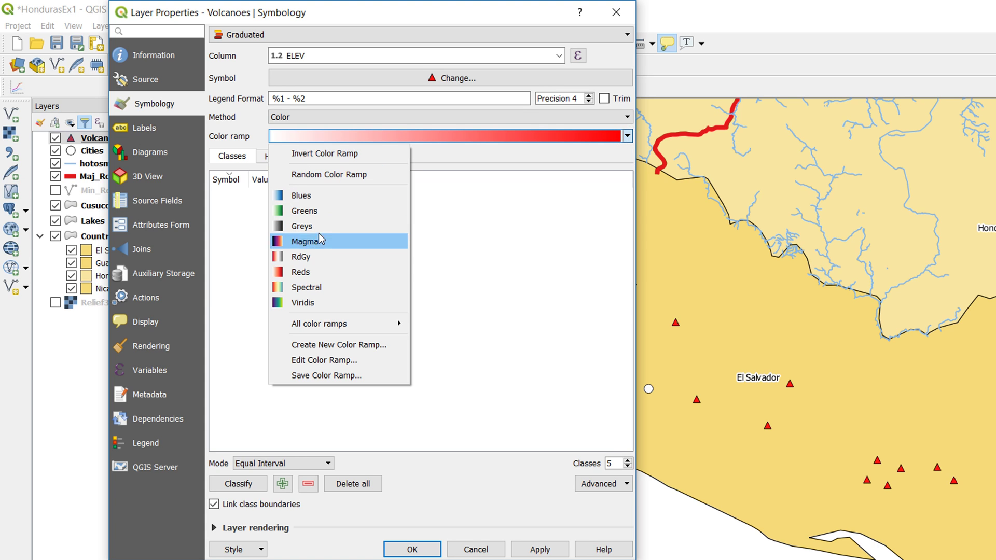
left_click(470, 224)
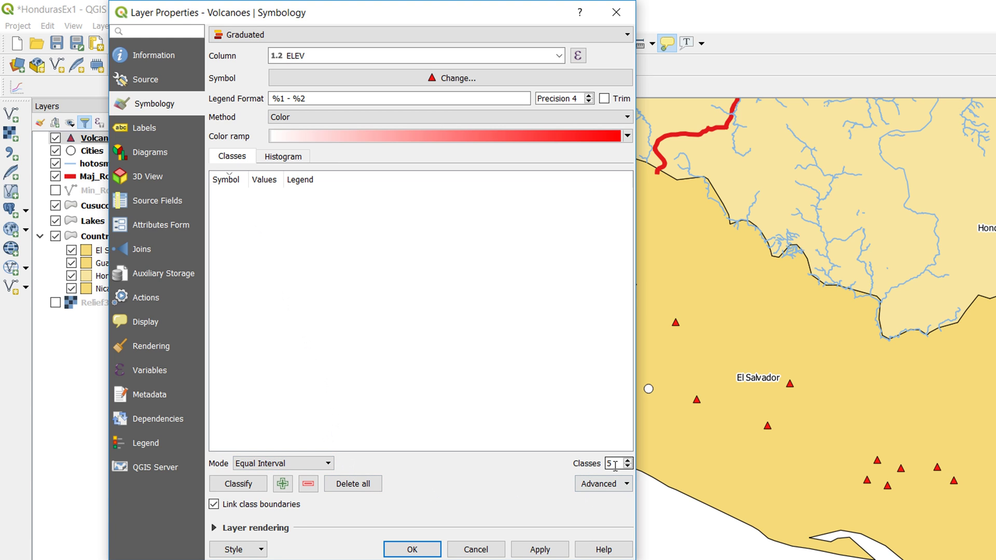
left_click(628, 136)
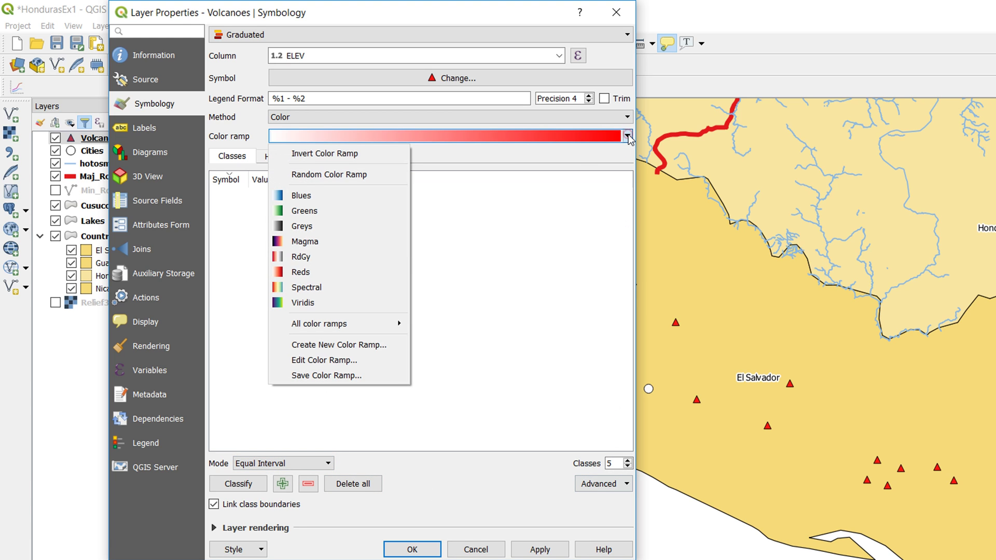
mouse_move(327, 329)
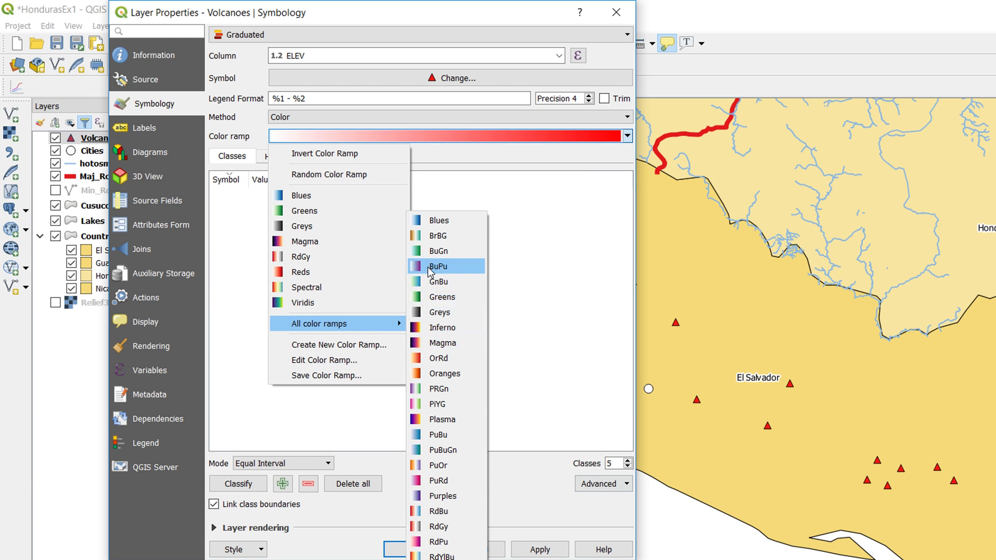
left_click(450, 512)
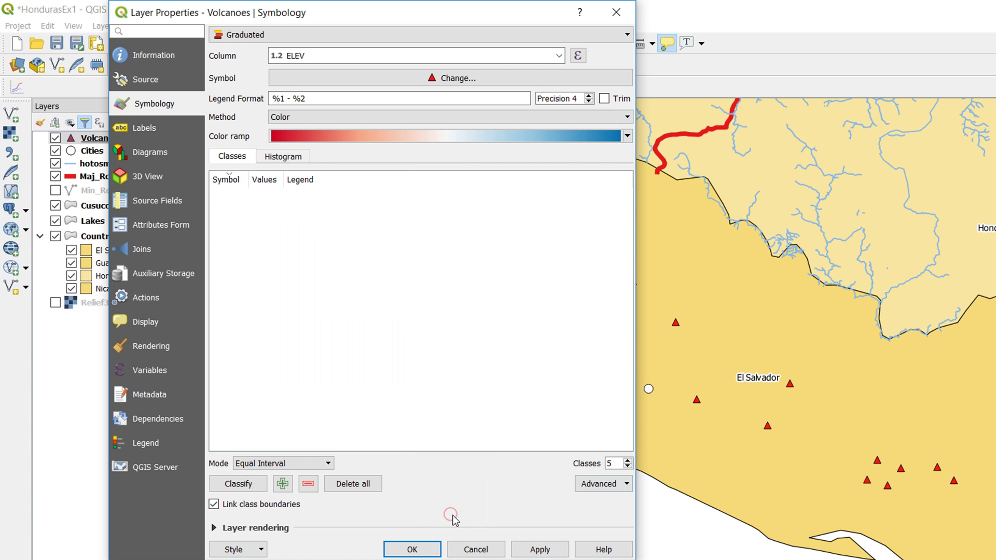
- Classify the volcano elevations into five classes, apply, and recentre the map on El Salvador
left_click(243, 486)
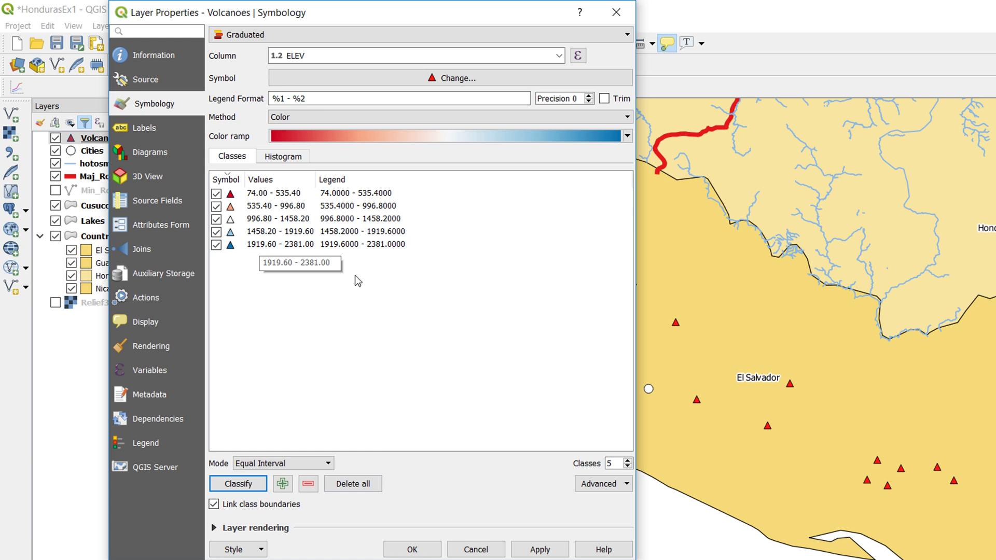
left_click(540, 549)
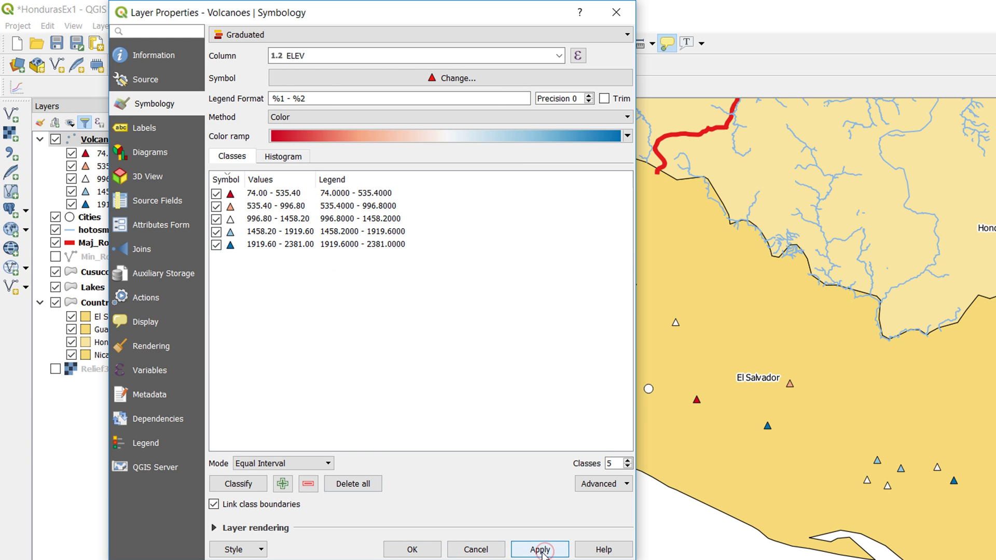
left_click(410, 549)
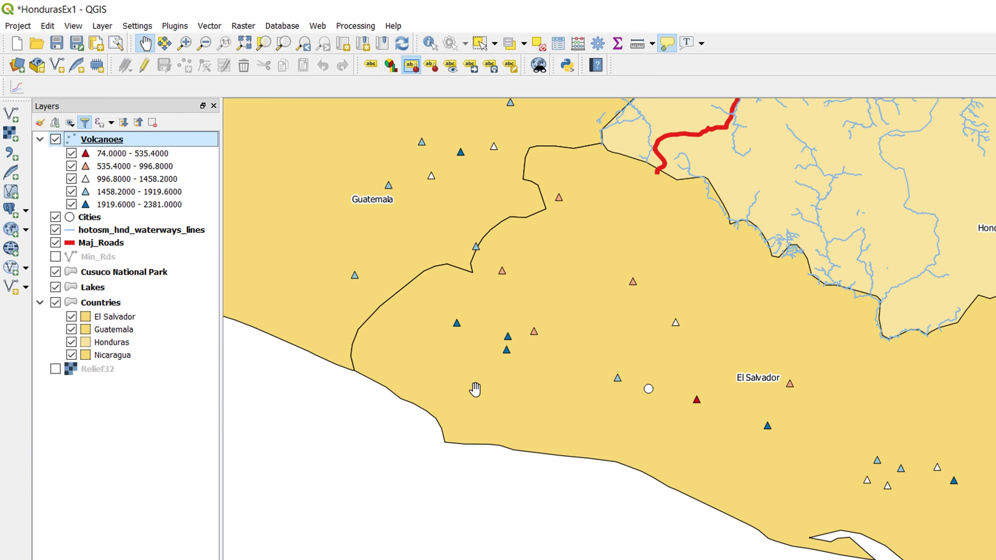
left_click_drag(847, 407, 867, 322)
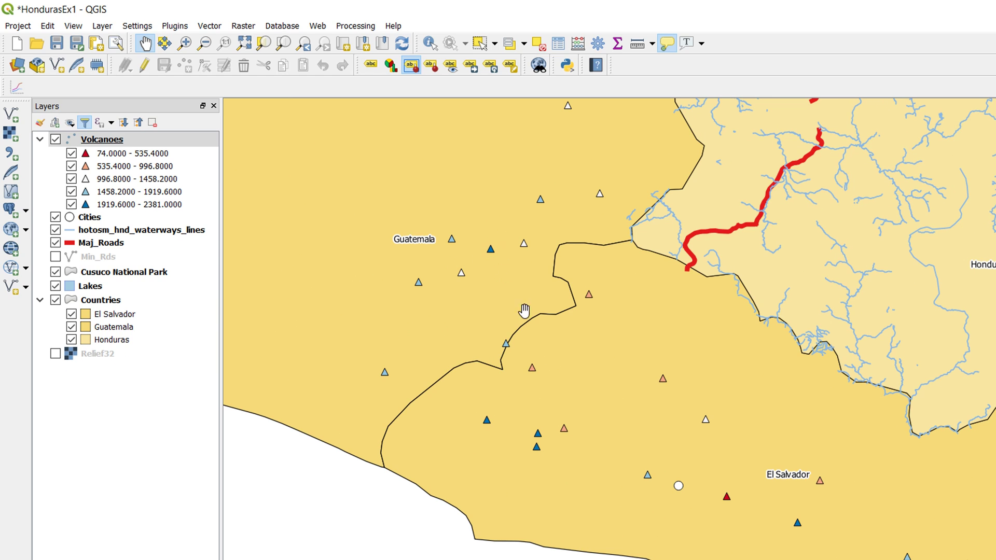
left_click_drag(660, 378, 566, 375)
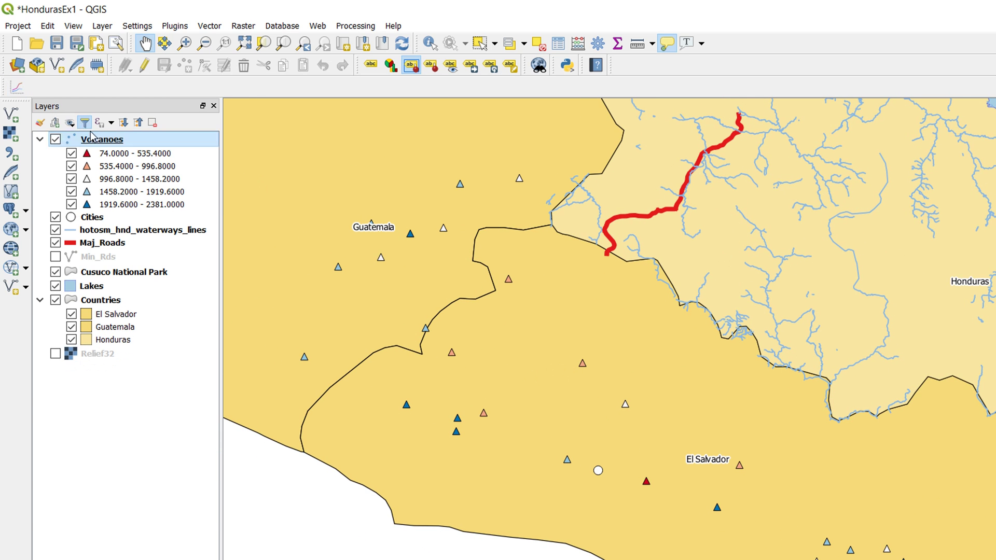
- Zoom to the full Countries layer extent and shift the map to centre the five countries
right_click(106, 305)
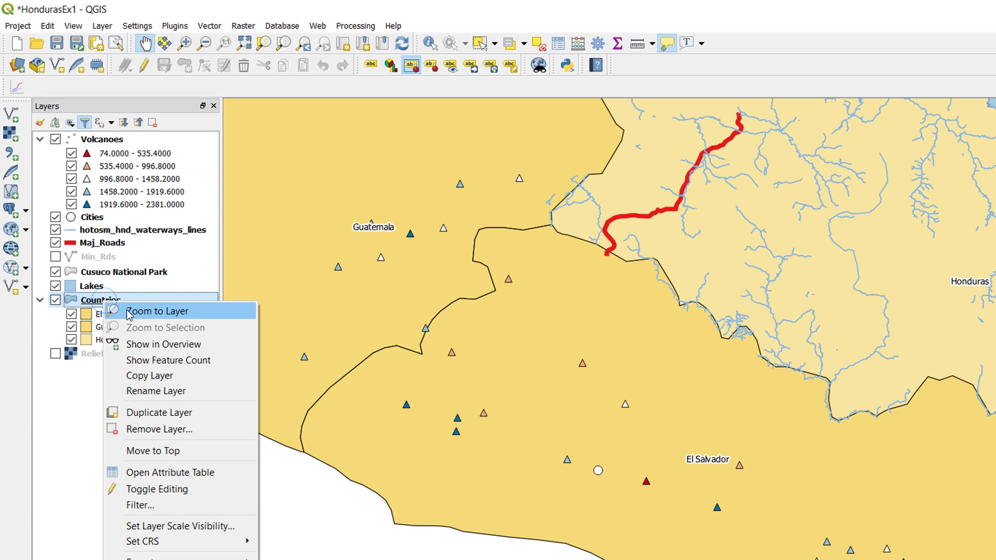
left_click(131, 311)
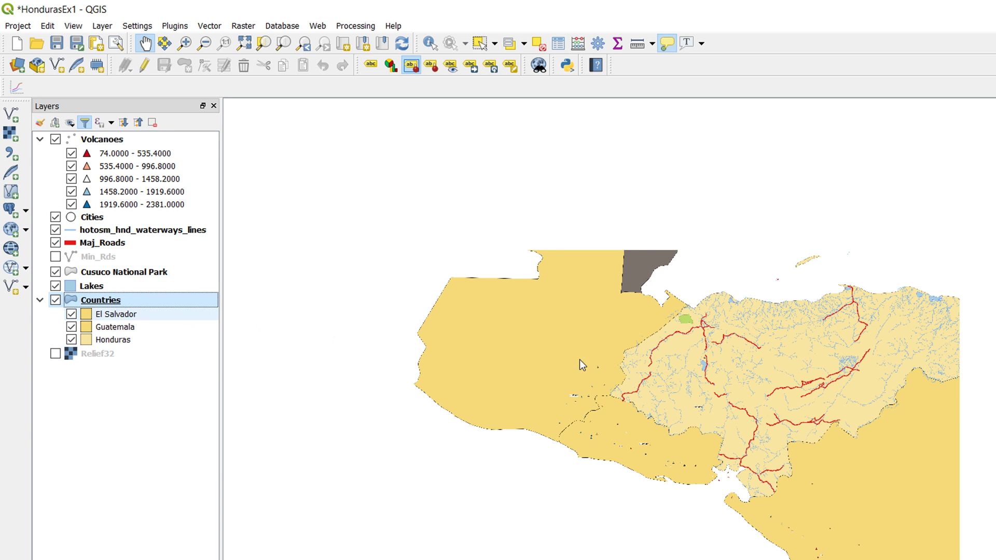
left_click_drag(636, 386, 601, 387)
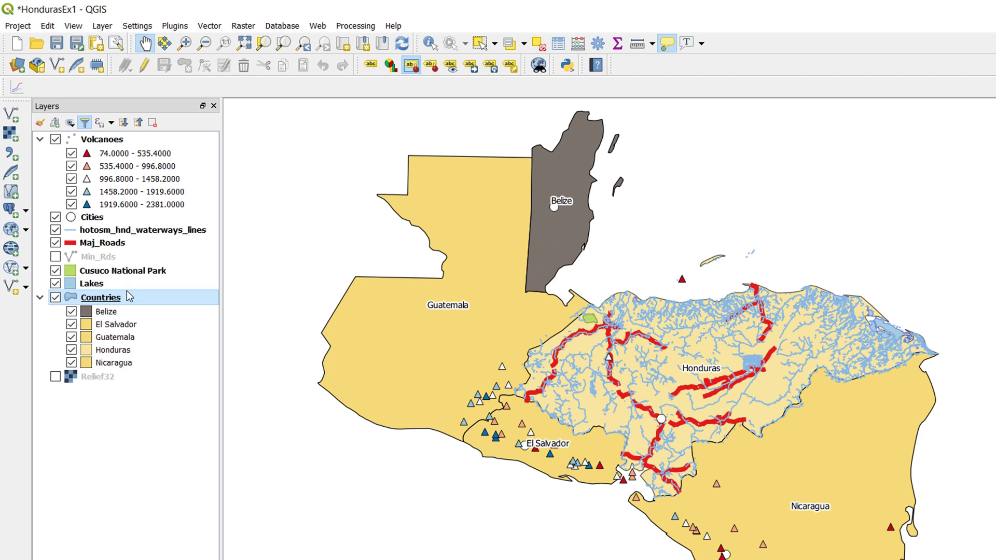
mouse_move(103, 314)
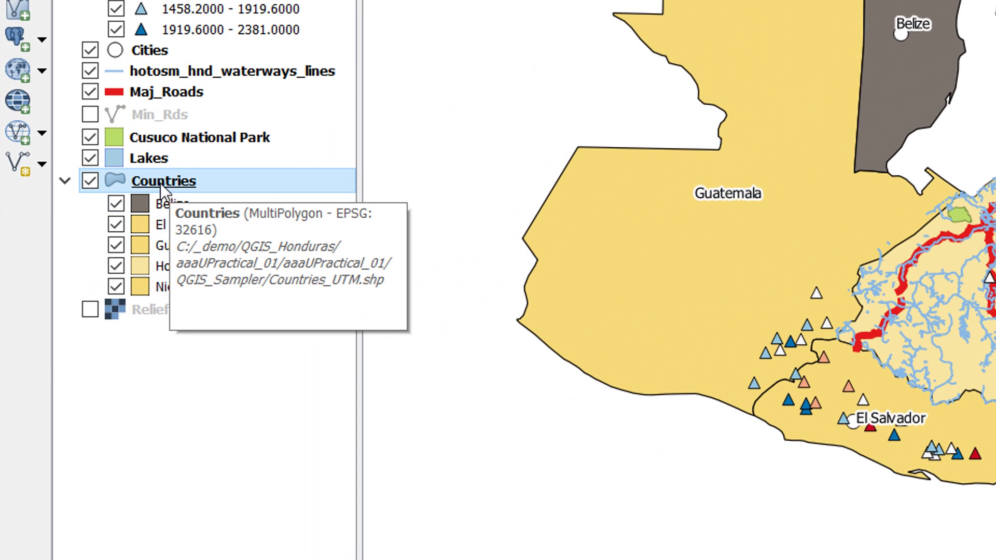
right_click(160, 183)
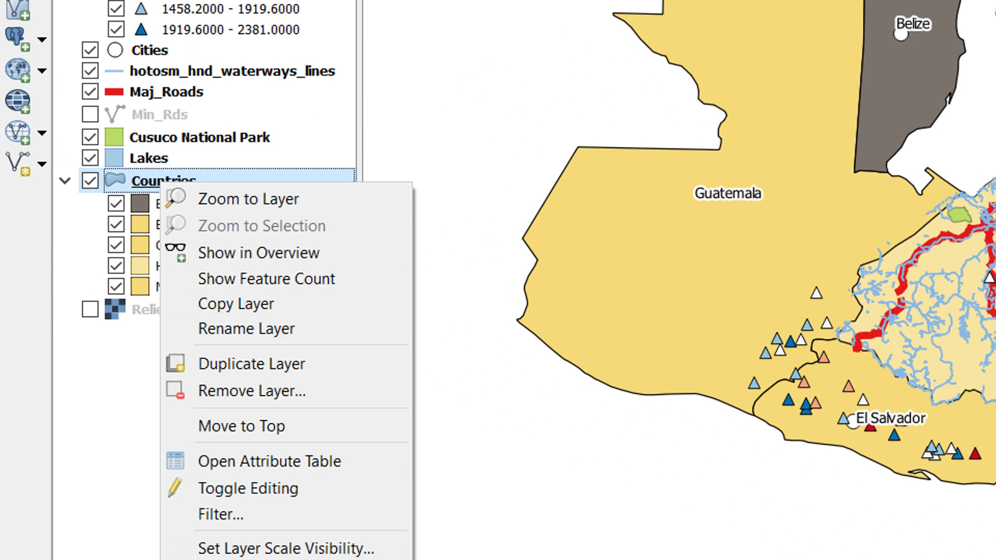
left_click(113, 495)
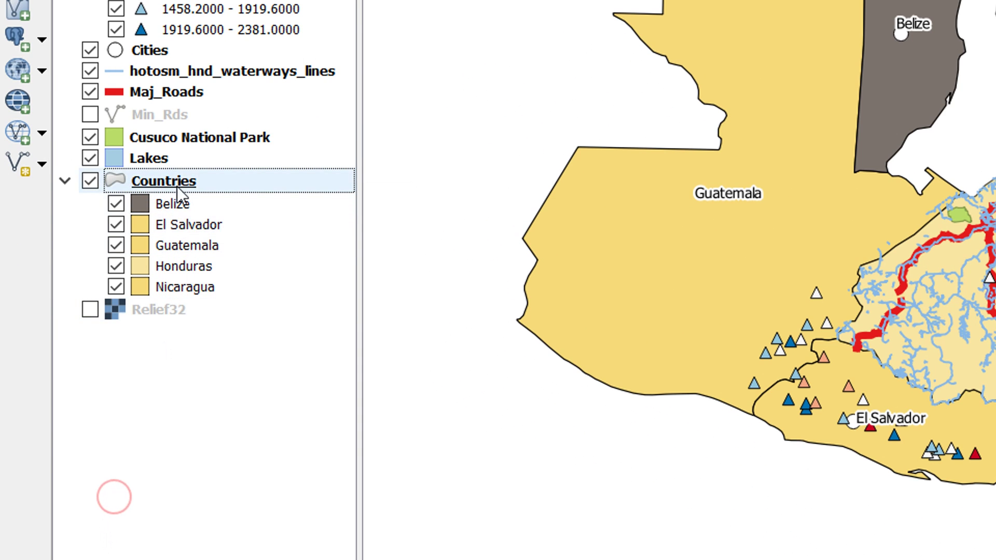
mouse_move(177, 187)
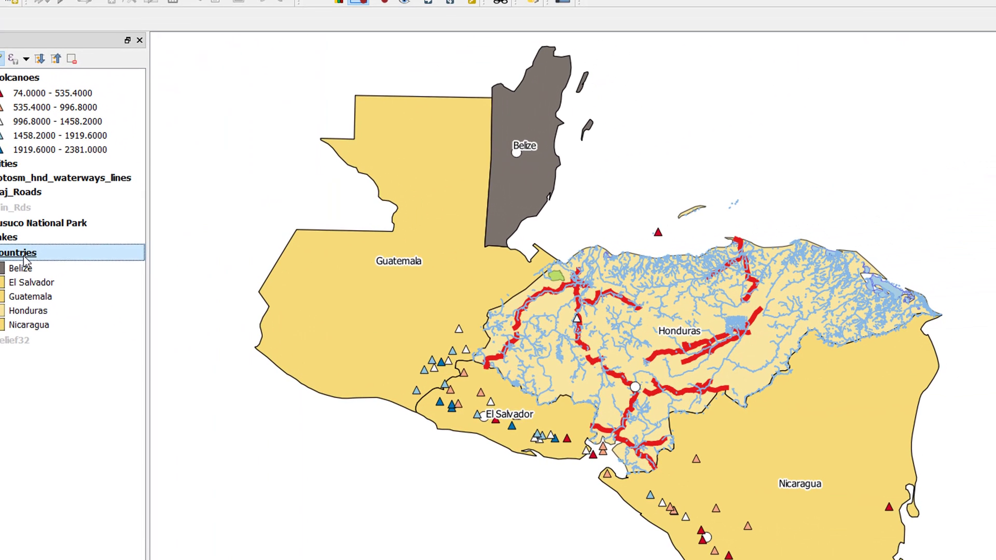
- Keep the Countries symbology Categorized by CNTRY_NAME and generate one category per country
double_click(23, 255)
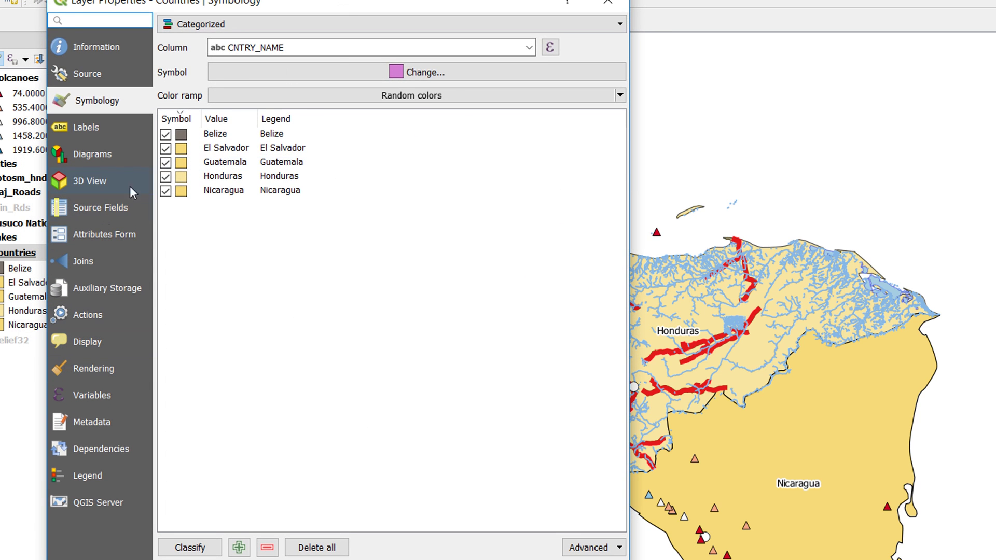
left_click(225, 25)
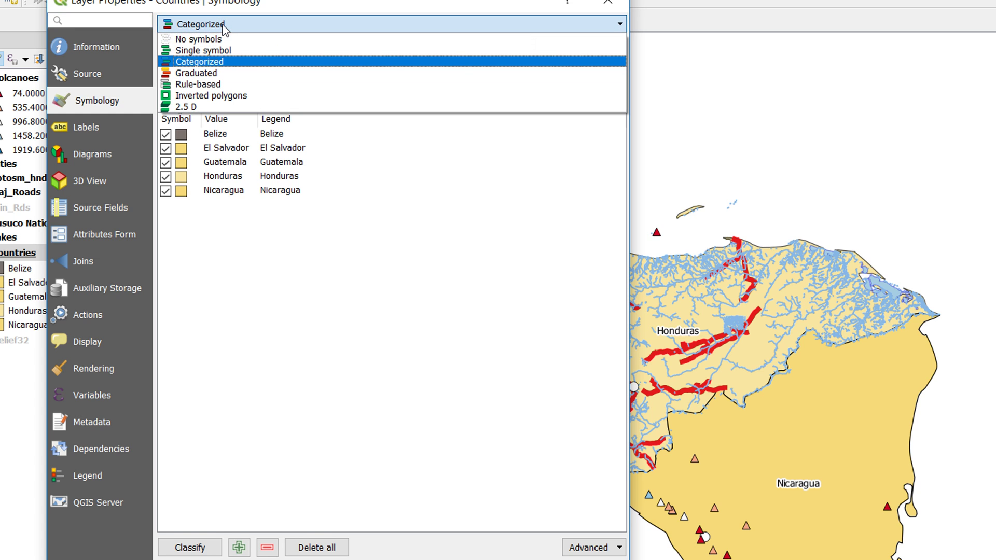
left_click(231, 62)
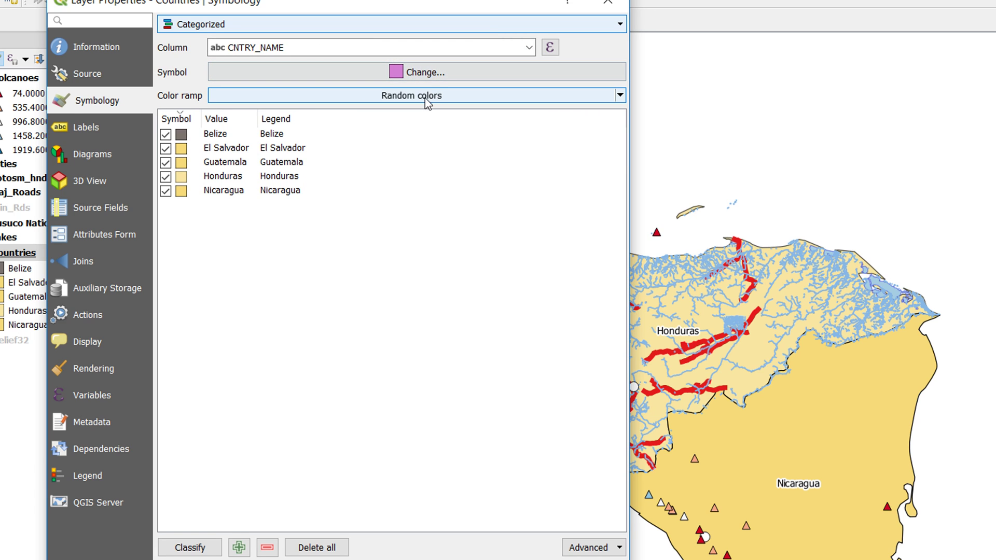
left_click(204, 549)
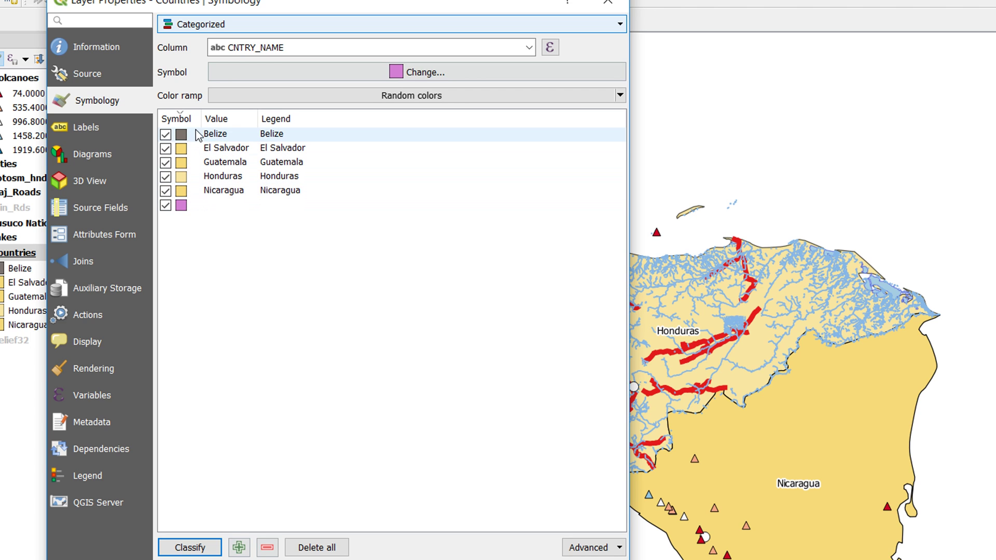
- Select every country category, including the empty one, and delete them all
left_click(218, 135)
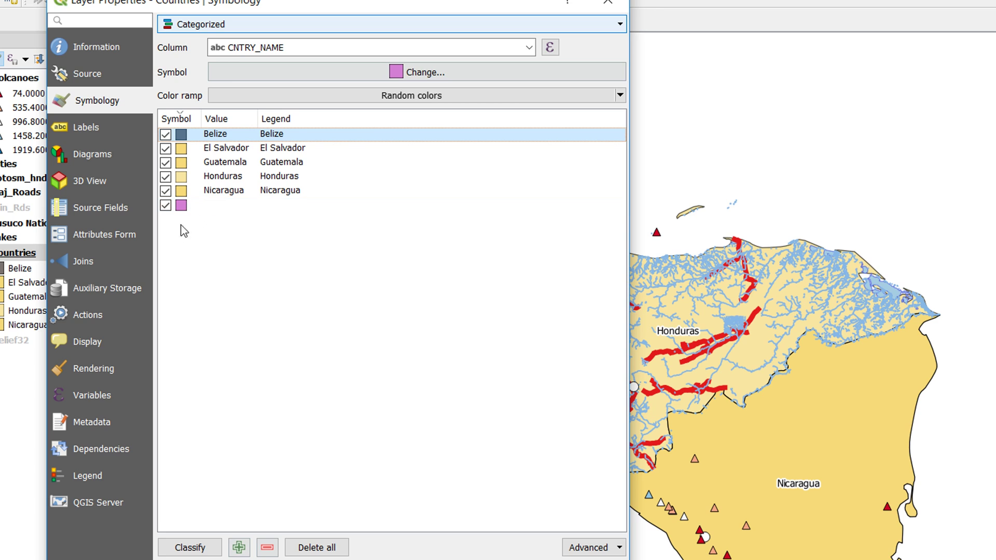
left_click(209, 207, "shift")
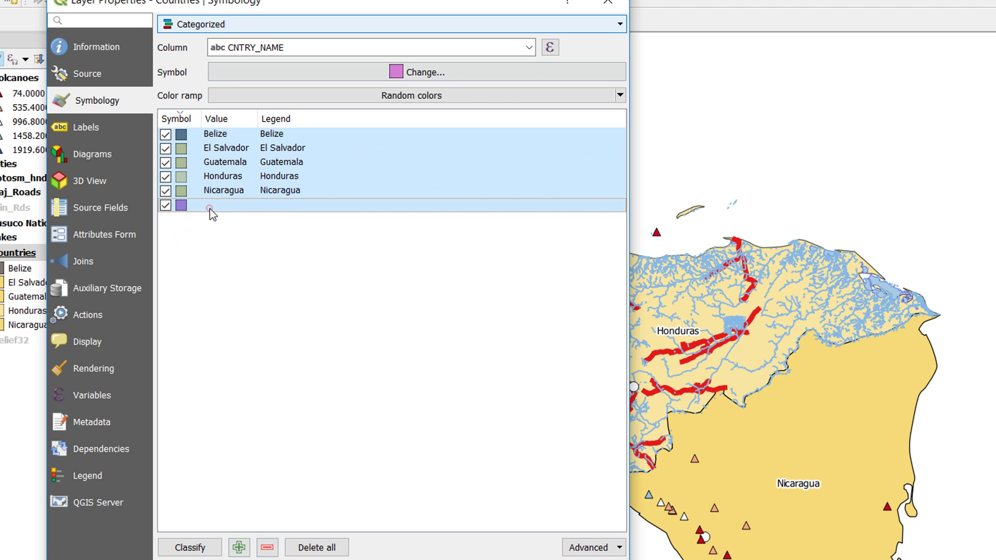
left_click(267, 547)
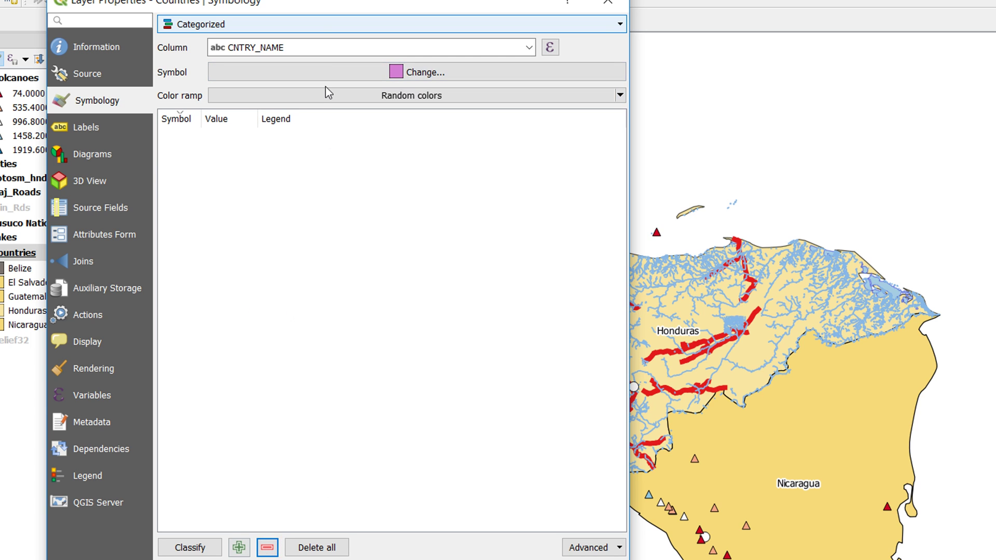
- Keep the Random colors ramp and reclassify the countries into coloured categories
left_click(350, 66)
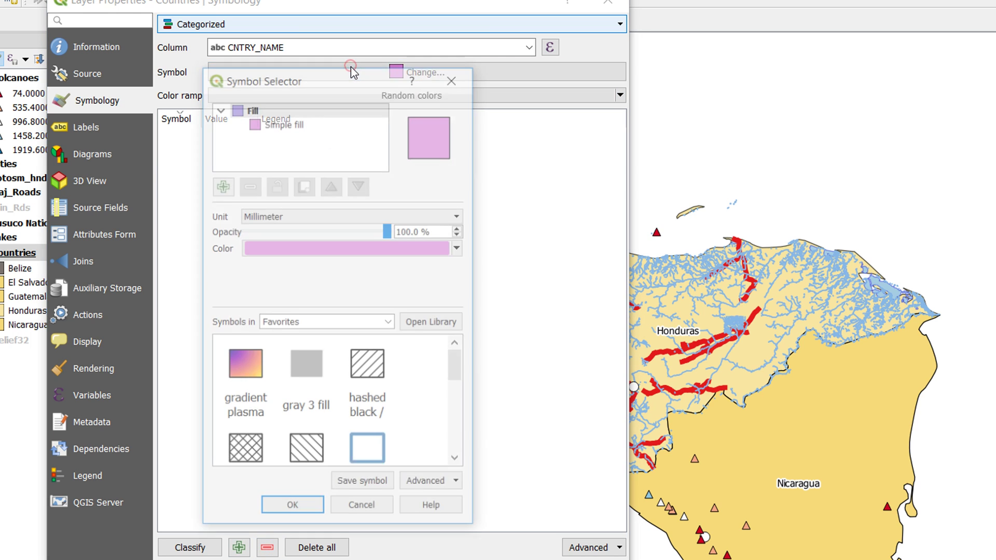
left_click(463, 72)
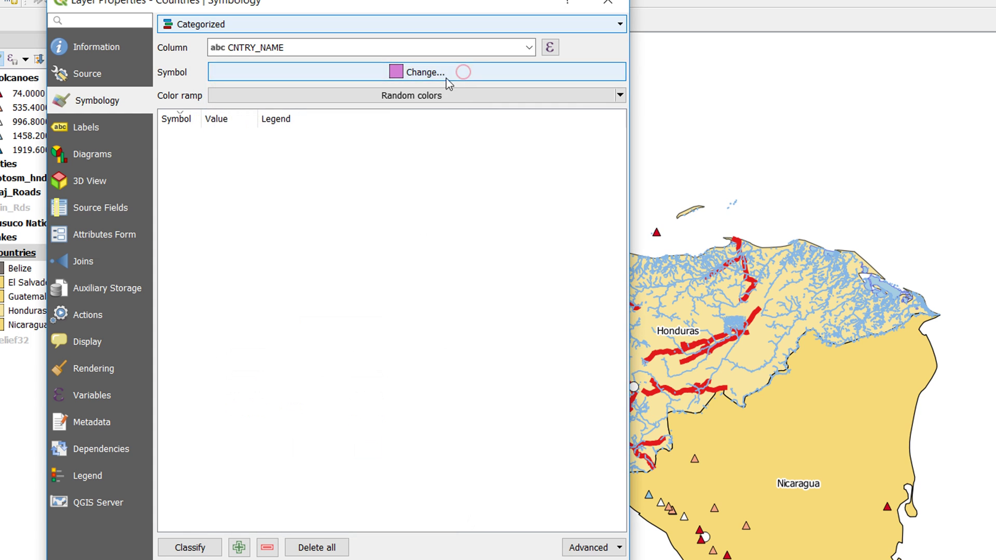
left_click(416, 100)
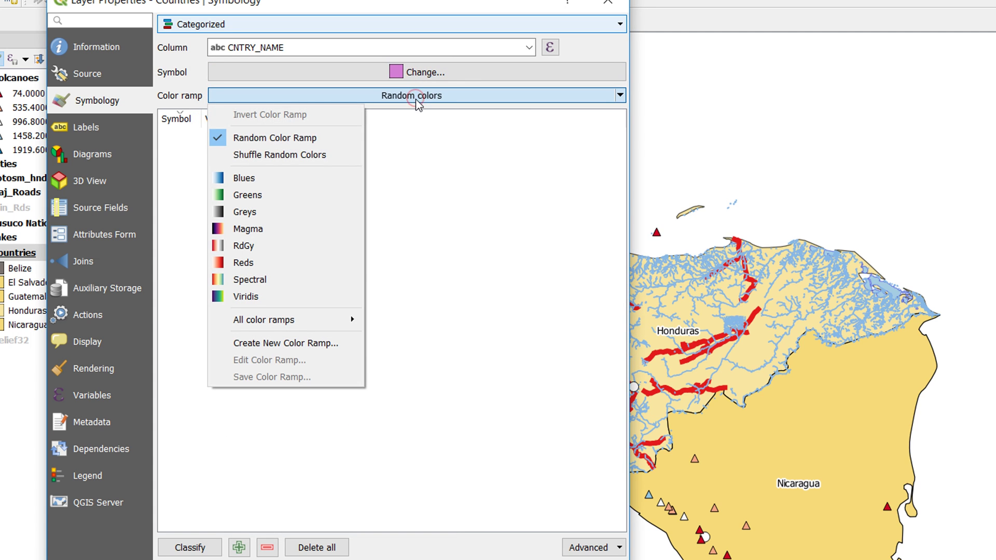
left_click(289, 137)
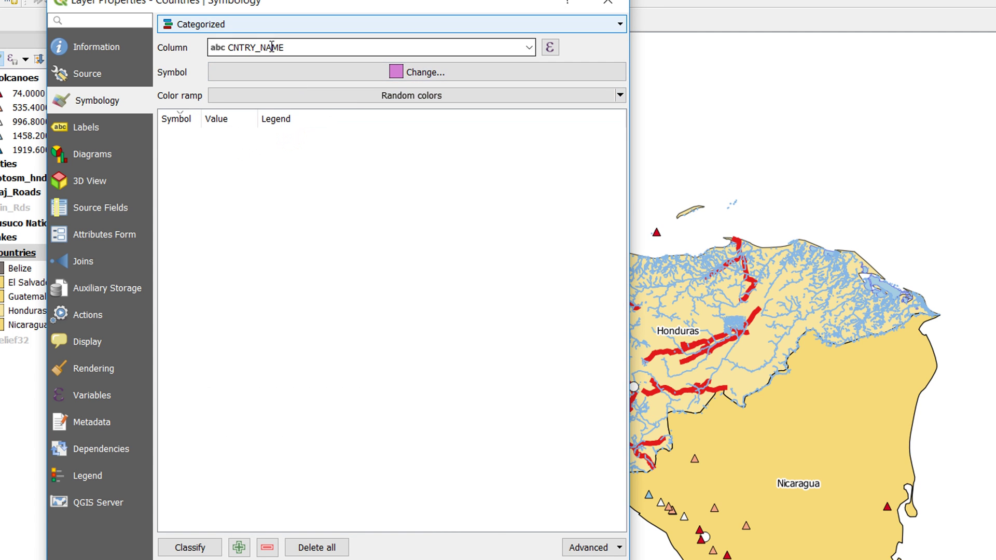
left_click(196, 546)
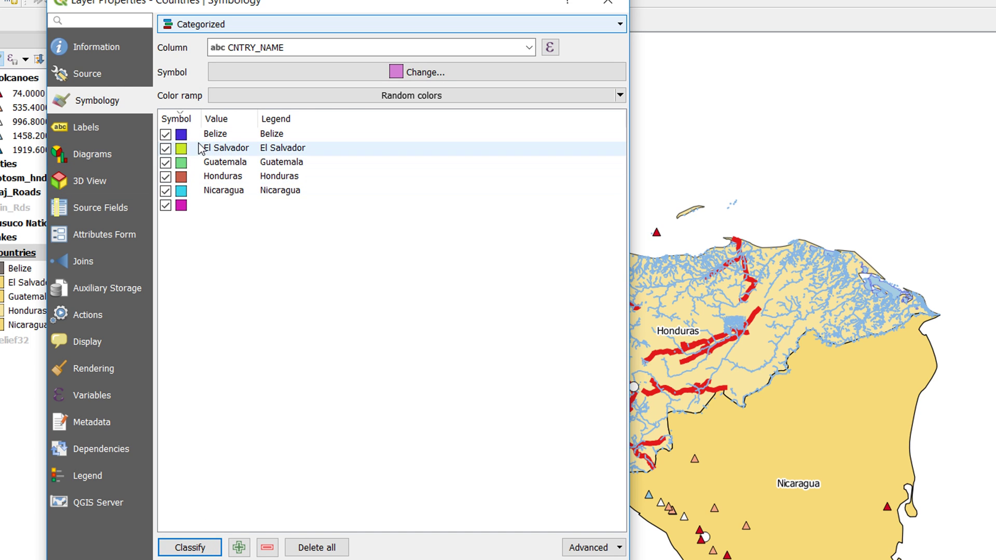
- Delete the empty leftover category and apply the new country colours, closing the dialog
left_click(215, 208)
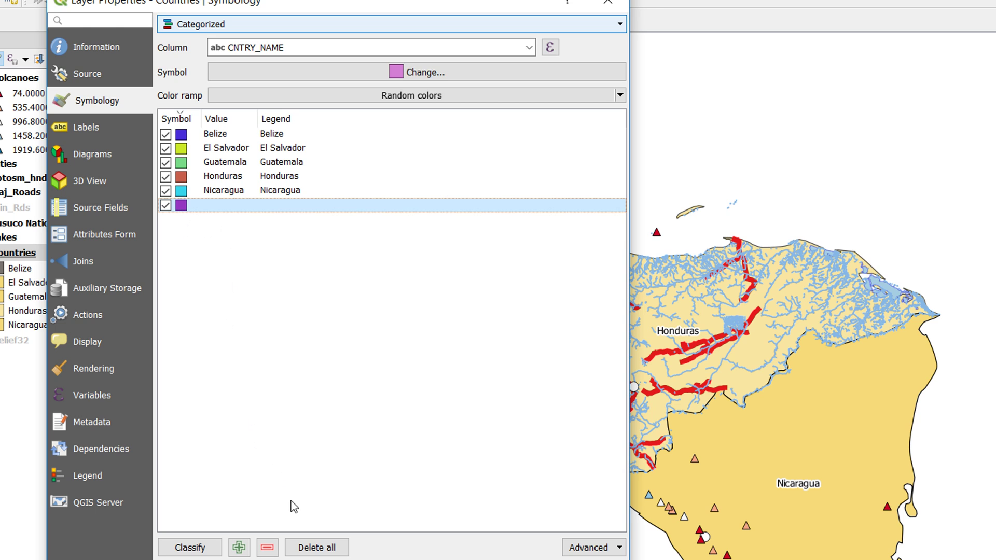
left_click(267, 547)
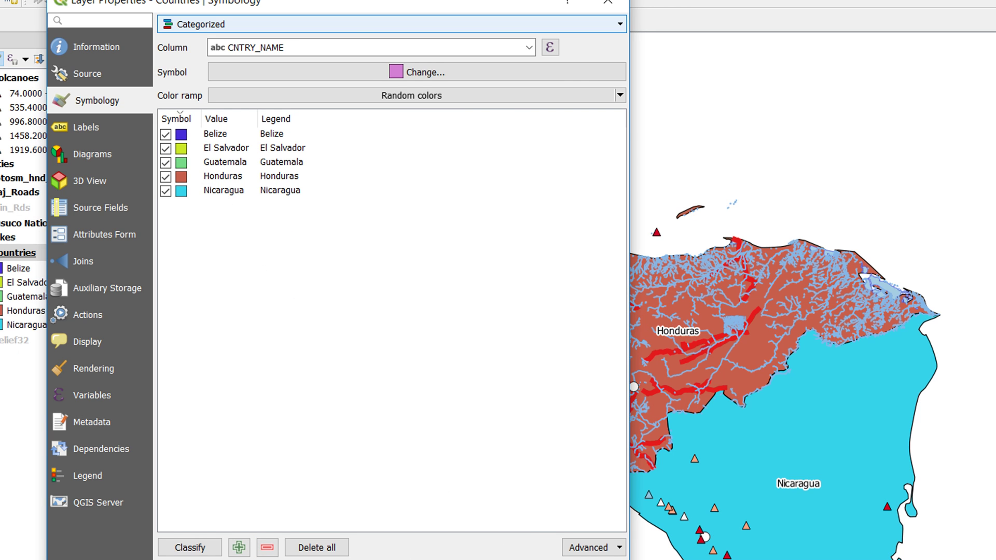
key("Return")
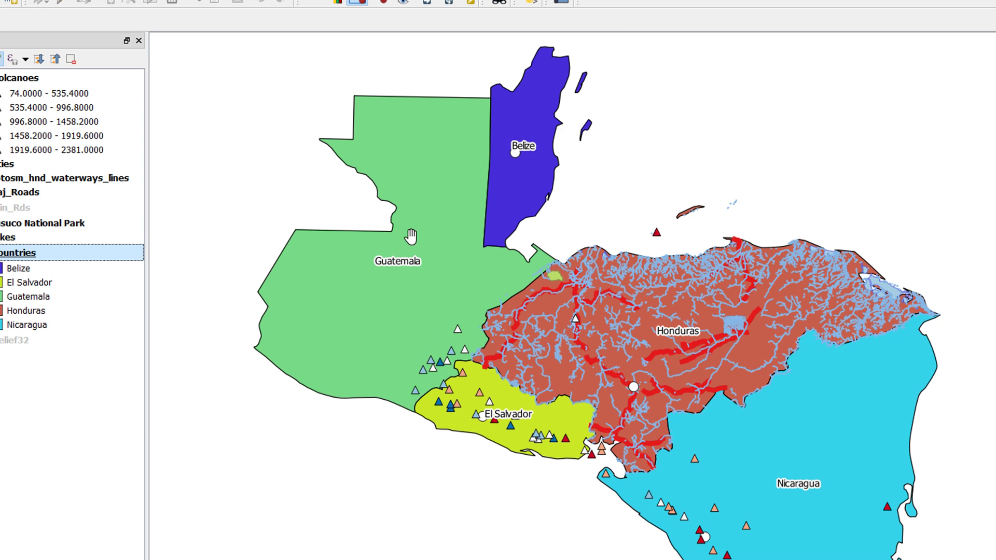
- Set the Countries layer to Single labels from CNTRY_NAME, placed offset from the centroid
mouse_move(404, 241)
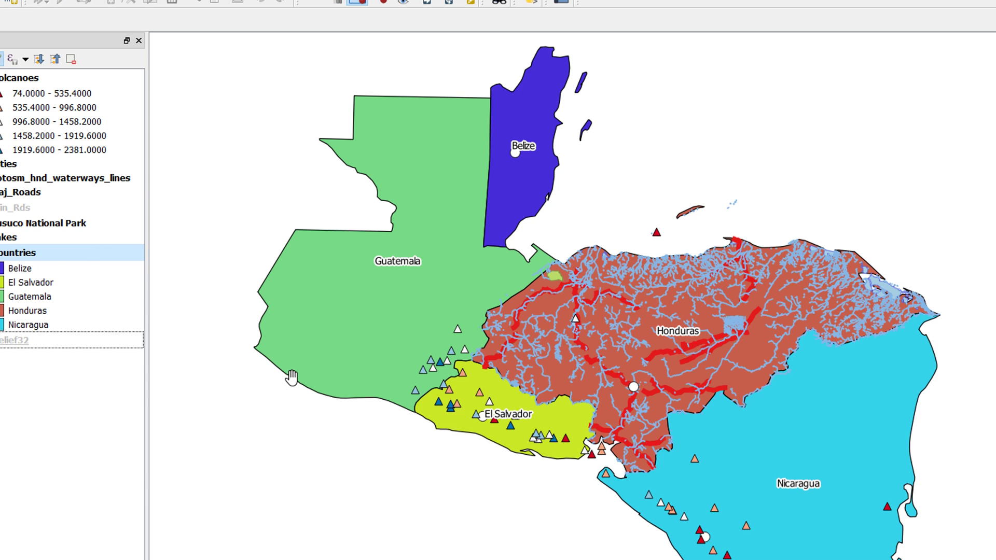
right_click(42, 255)
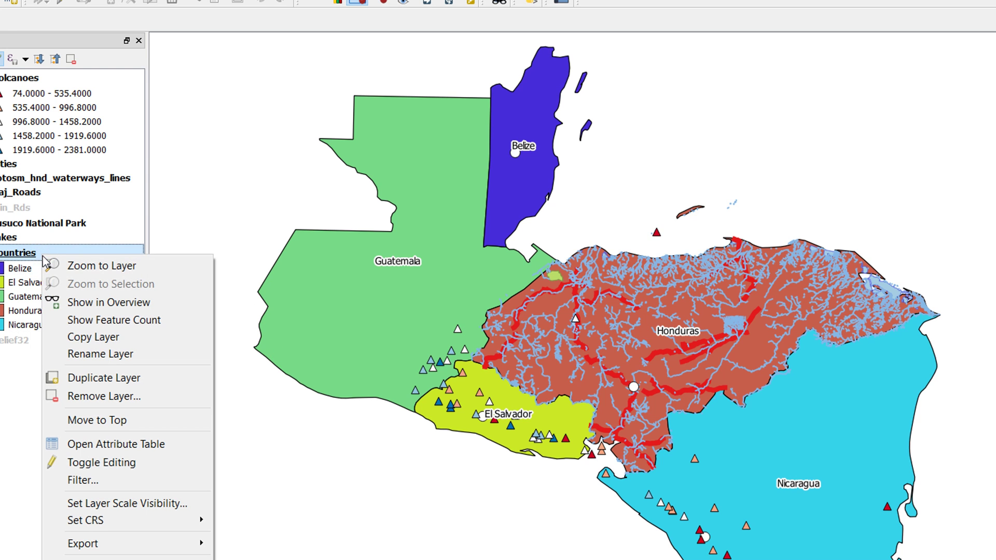
left_click(217, 478)
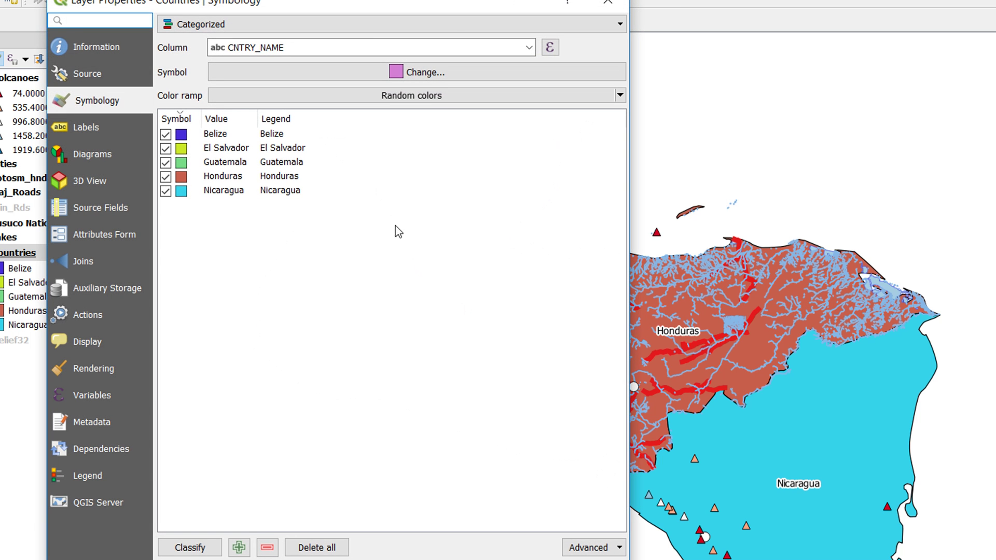
left_click_drag(329, 7, 585, 27)
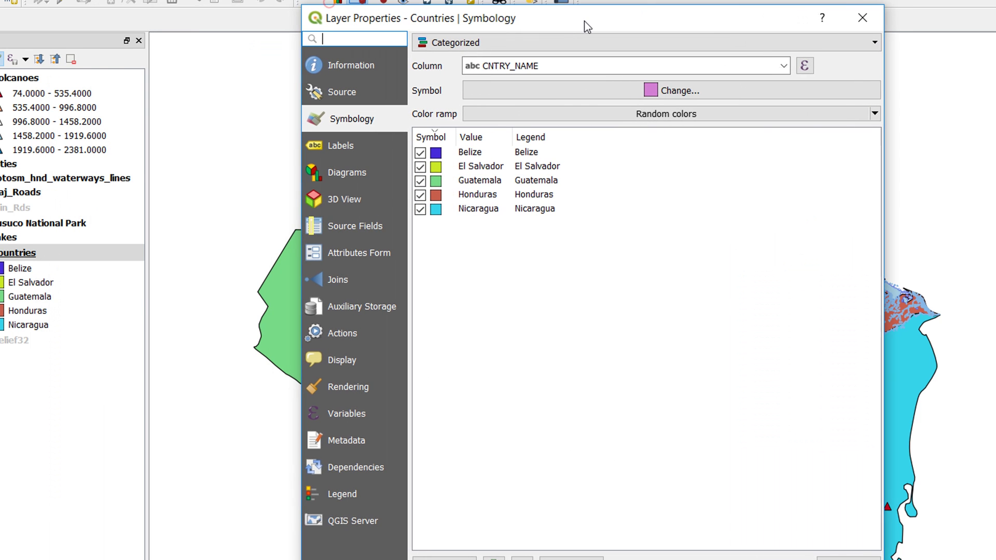
left_click(342, 148)
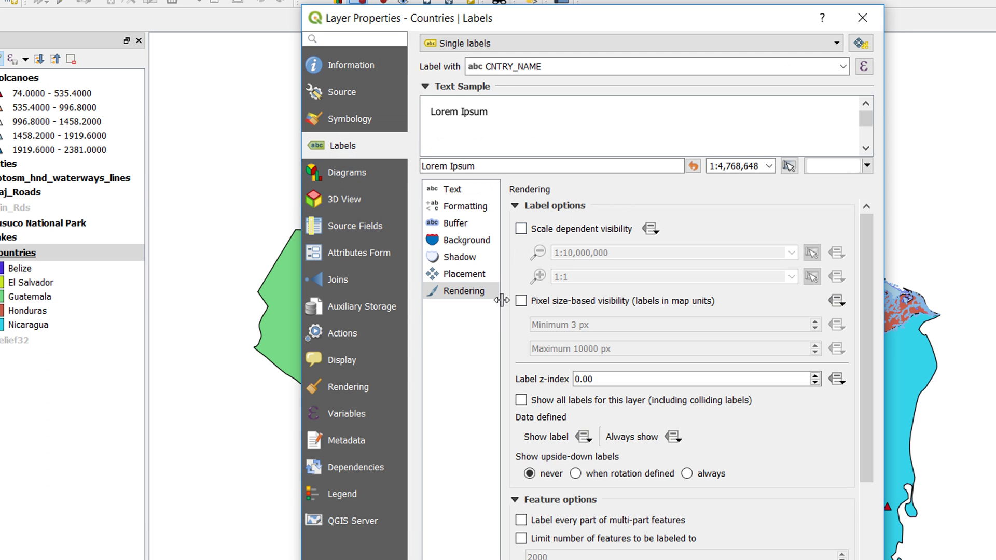
left_click(462, 275)
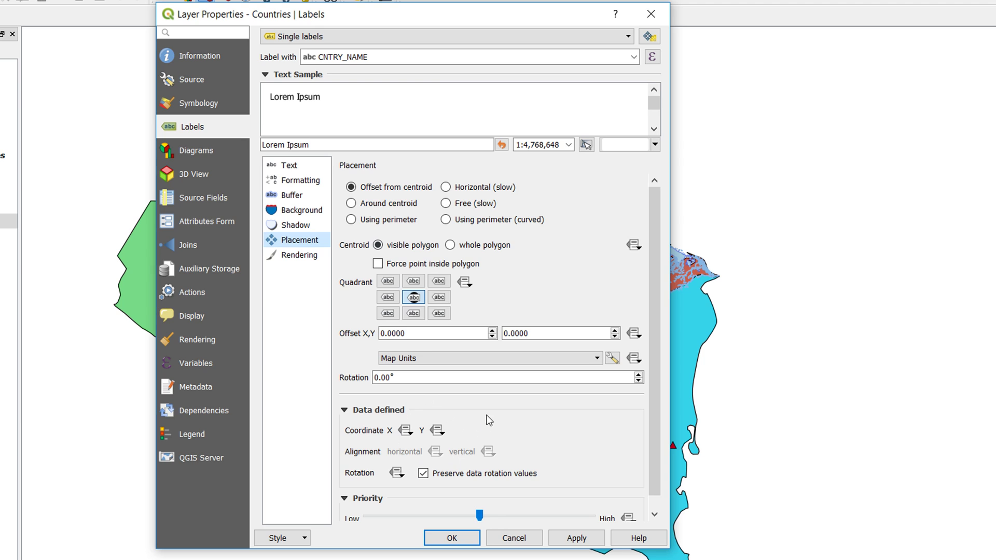
scroll(485, 391, "down", 1)
scroll(467, 383, "up", 1)
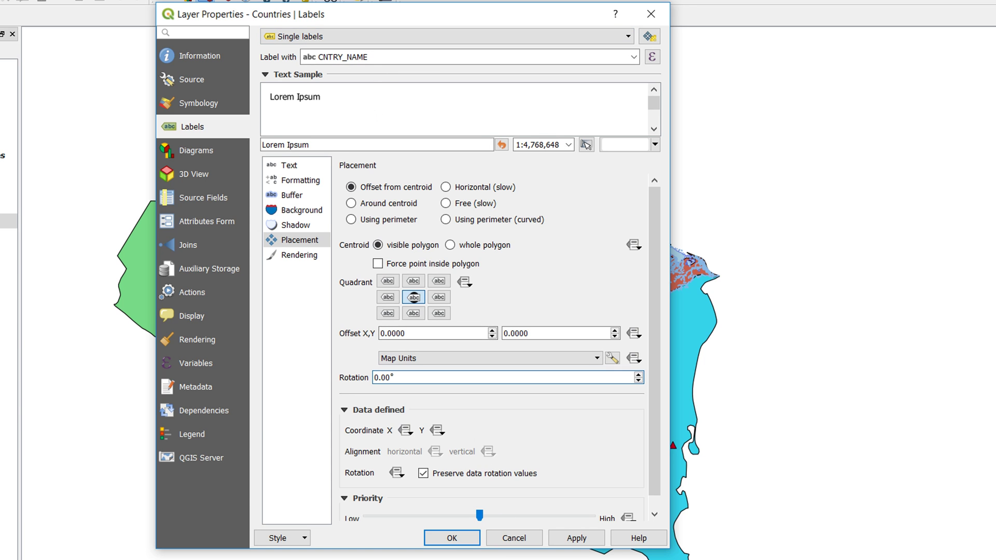
left_click(459, 539)
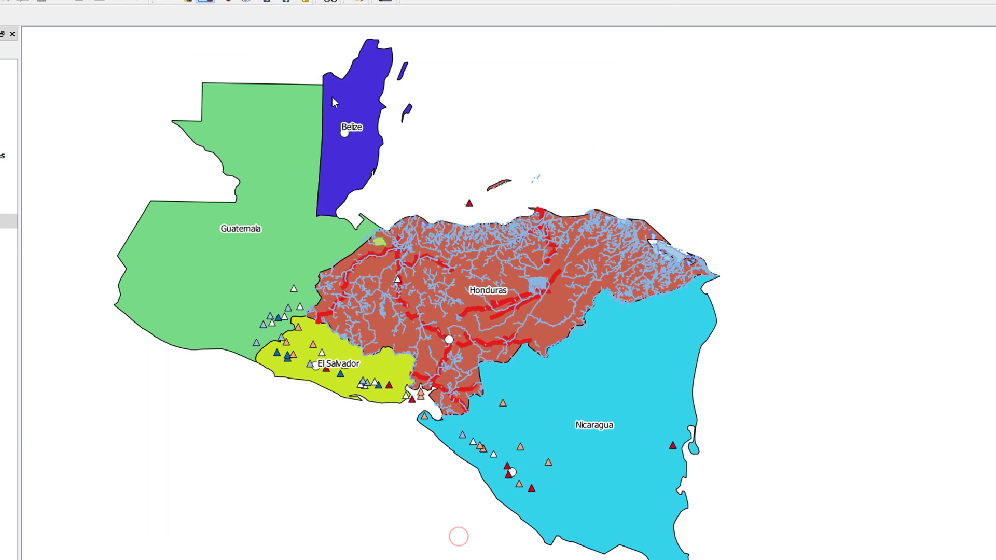
left_click(6, 81)
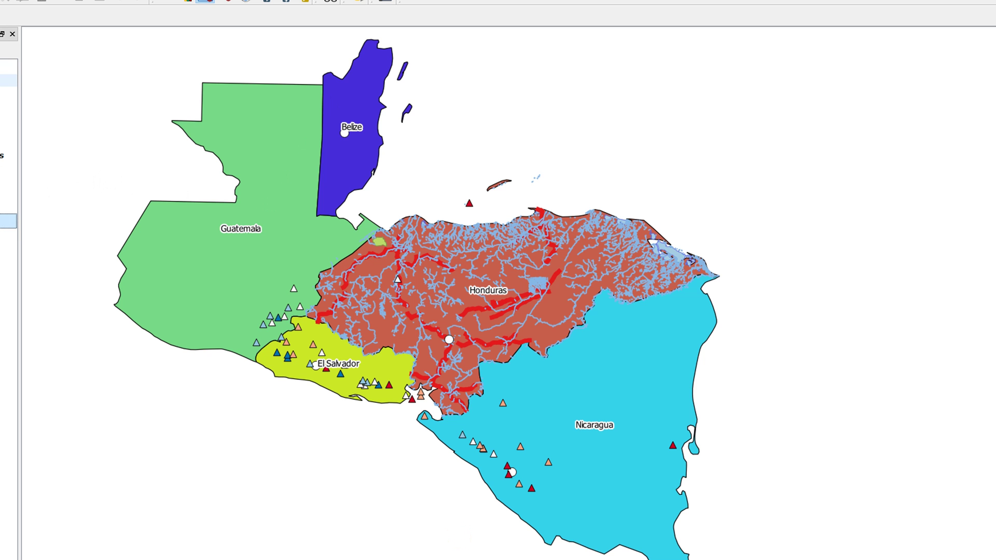
right_click(5, 66)
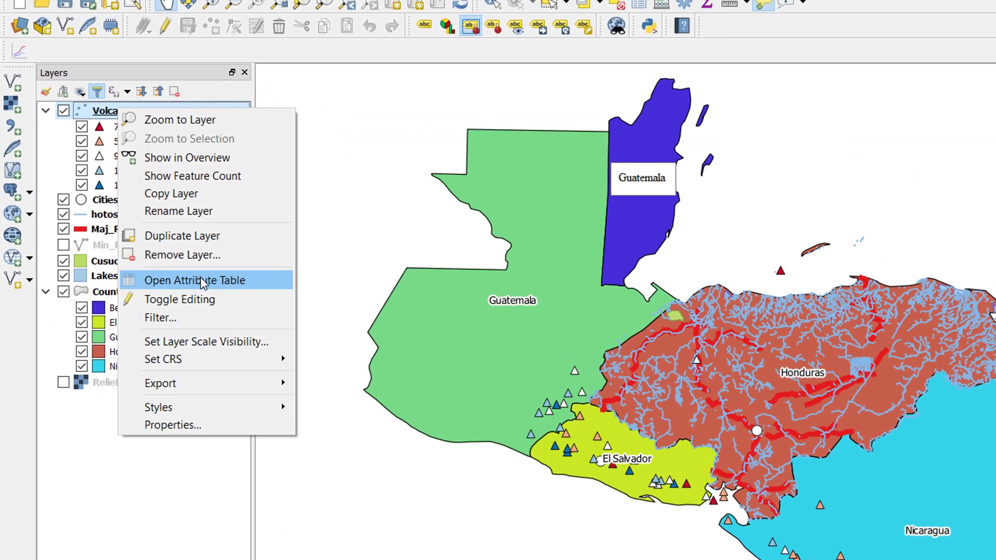
left_click(288, 467)
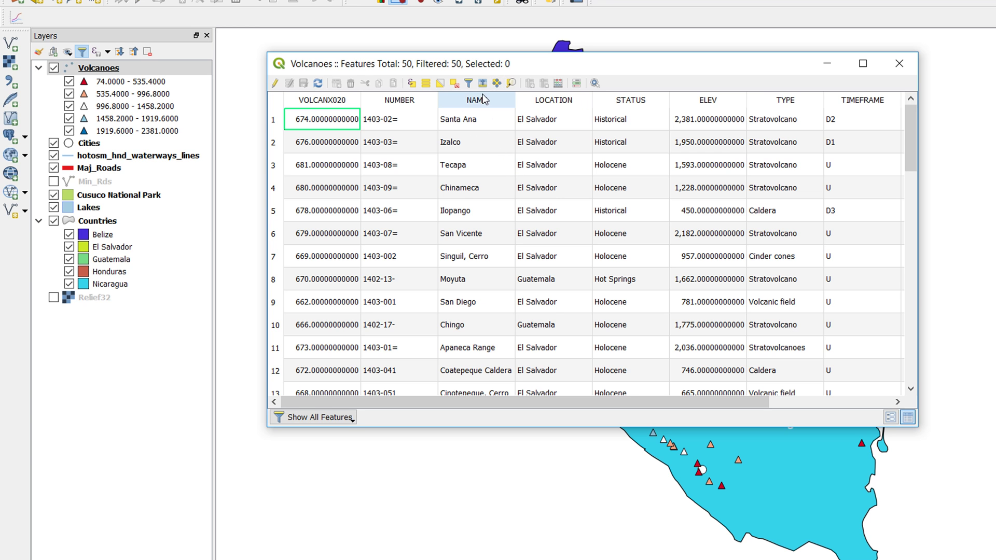
left_click(895, 59)
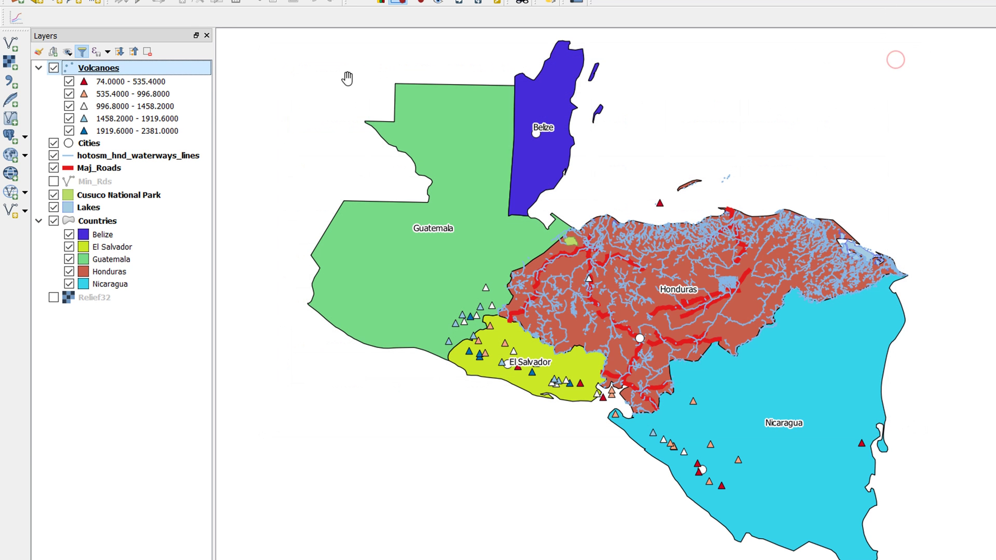
right_click(107, 73)
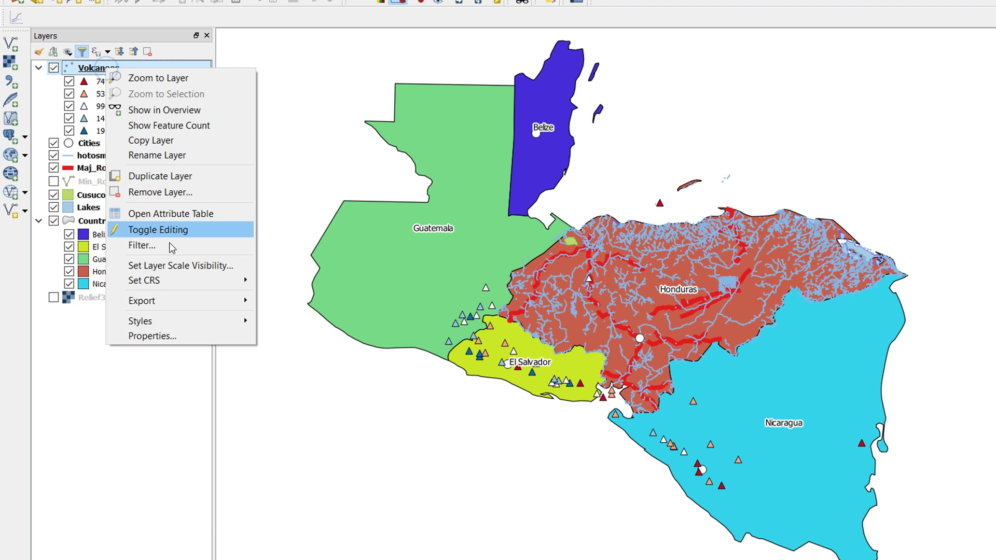
- Give the Volcanoes layer Single labels using the NAME field
left_click(181, 338)
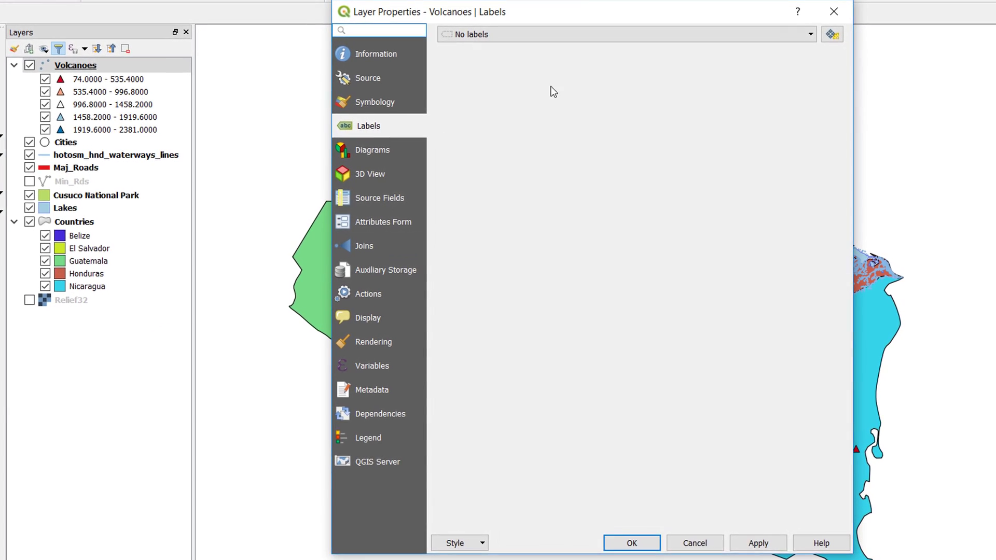
left_click(775, 33)
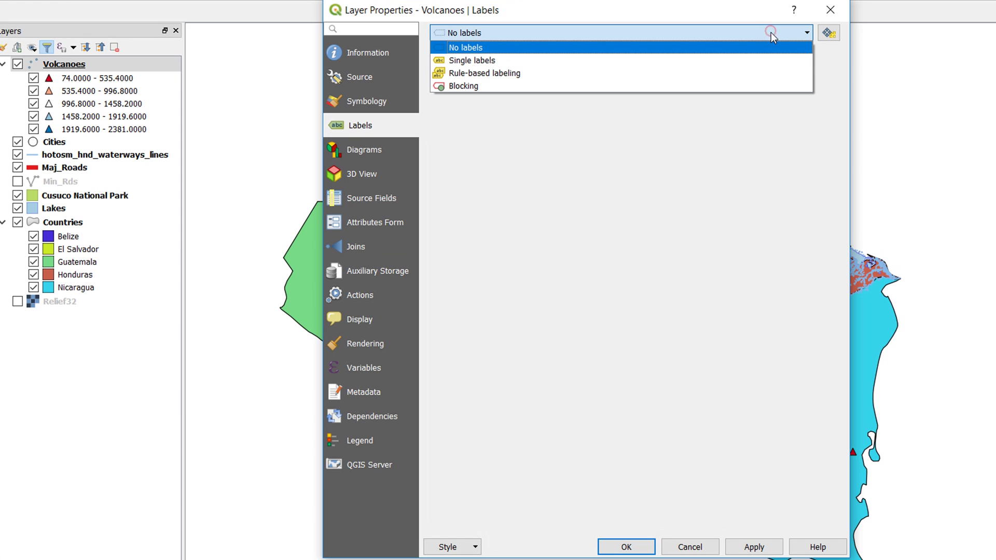
left_click(698, 62)
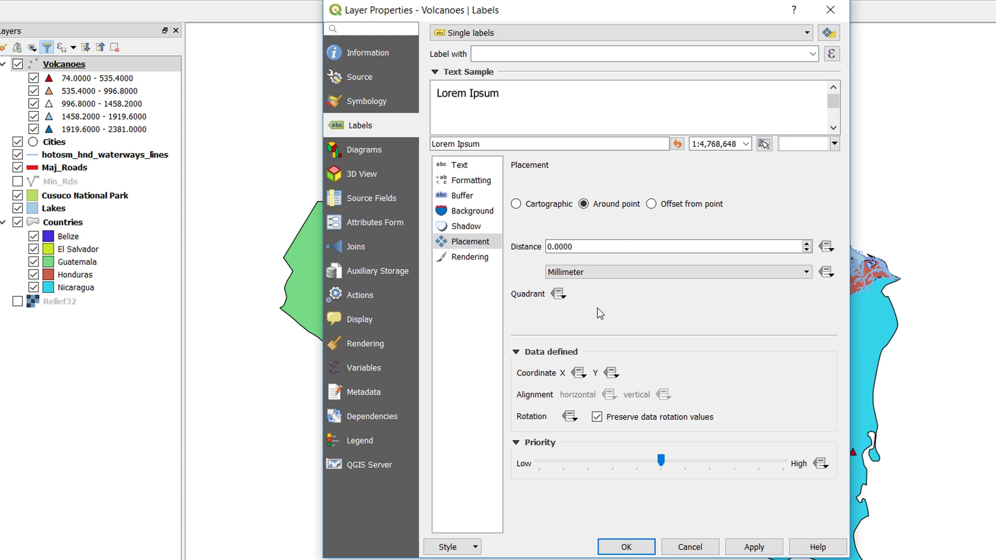
left_click(812, 53)
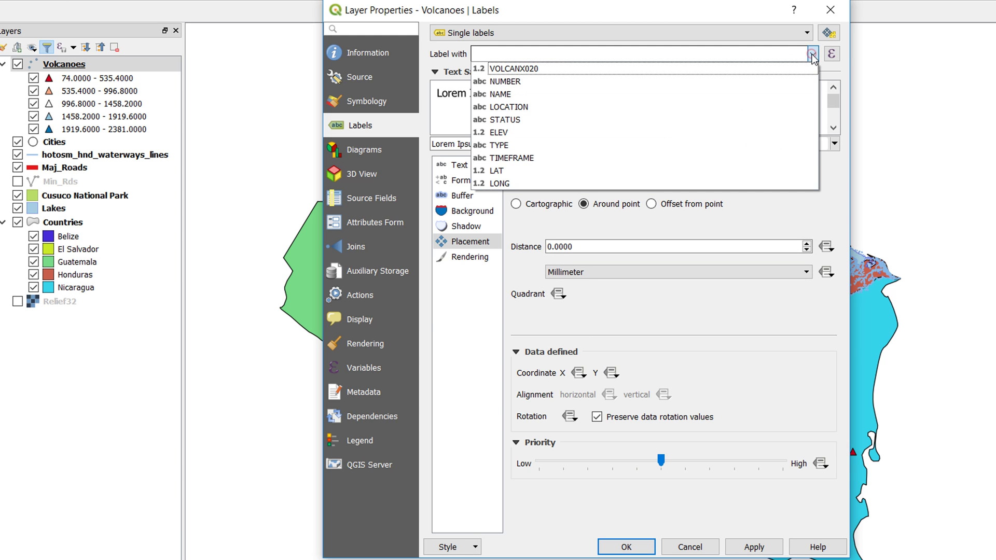
left_click(711, 95)
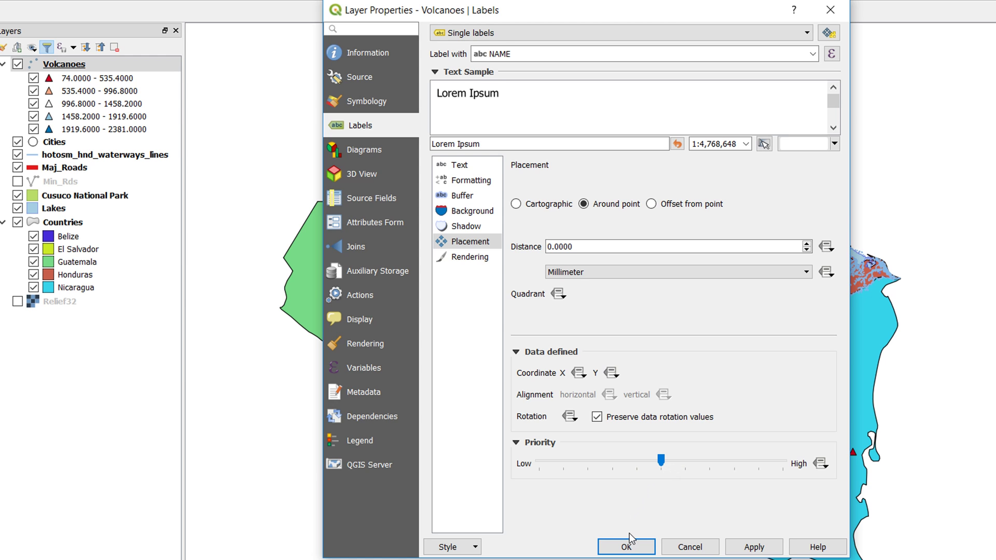
- Review the shadow, background, buffer, formatting, rendering and placement label settings, then apply
left_click(455, 229)
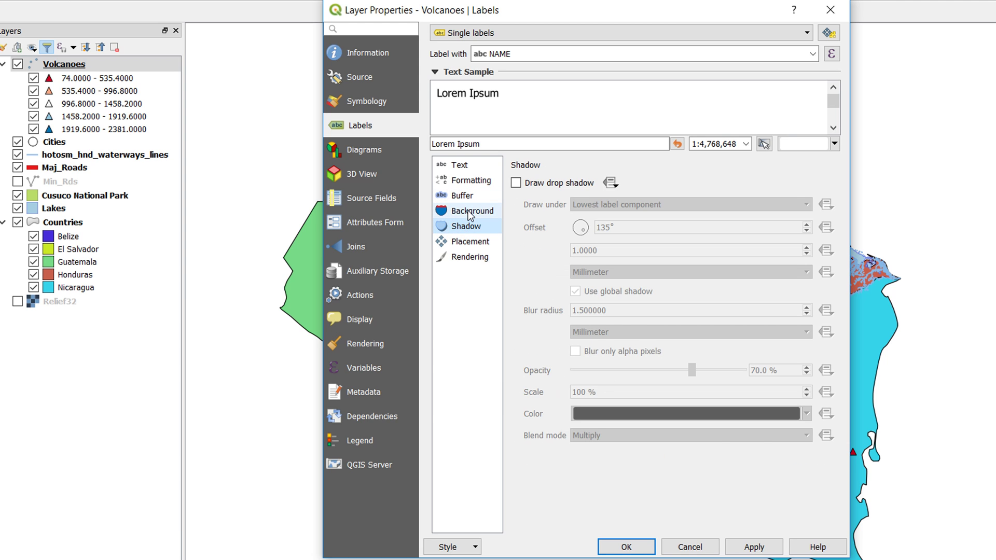
left_click(471, 212)
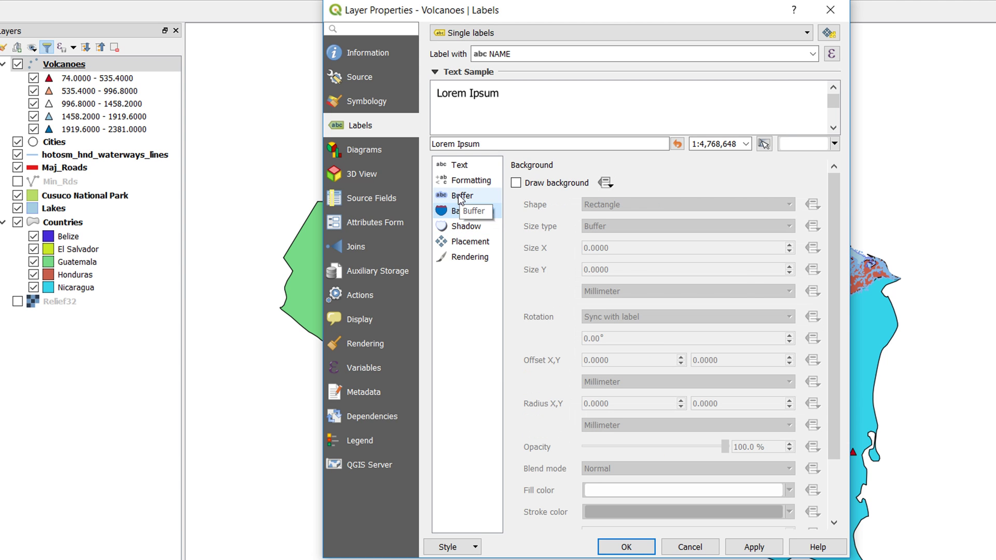
left_click(458, 195)
left_click(469, 181)
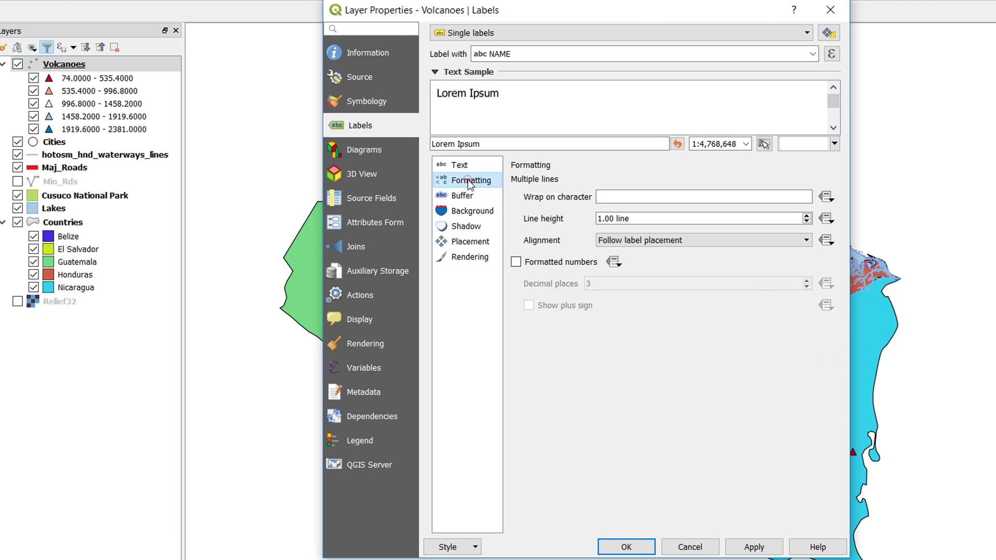
left_click(468, 262)
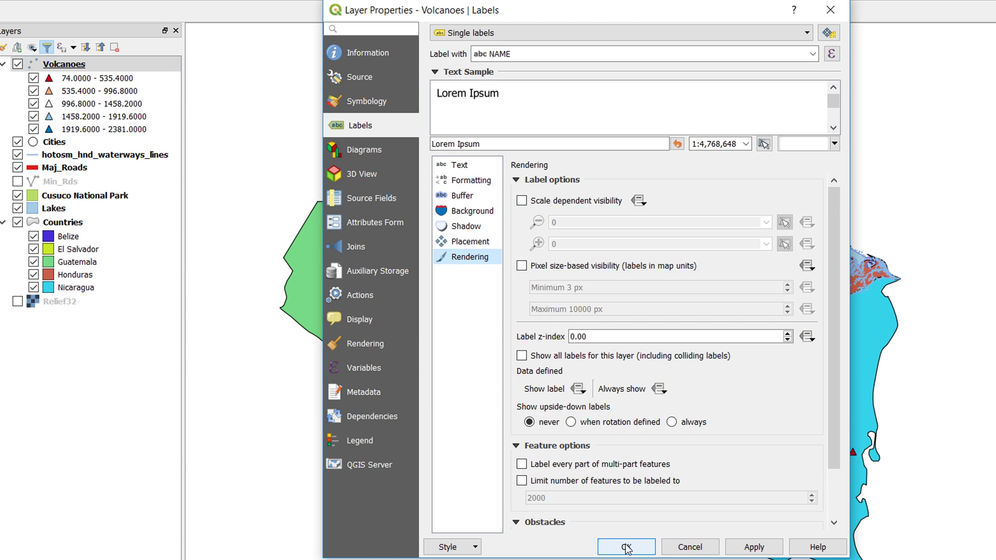
left_click(474, 240)
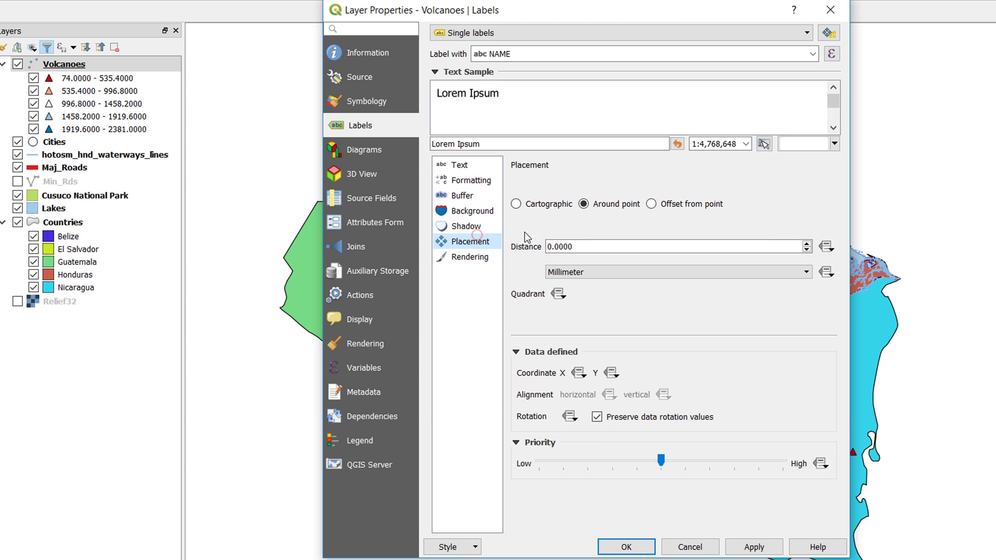
left_click(624, 548)
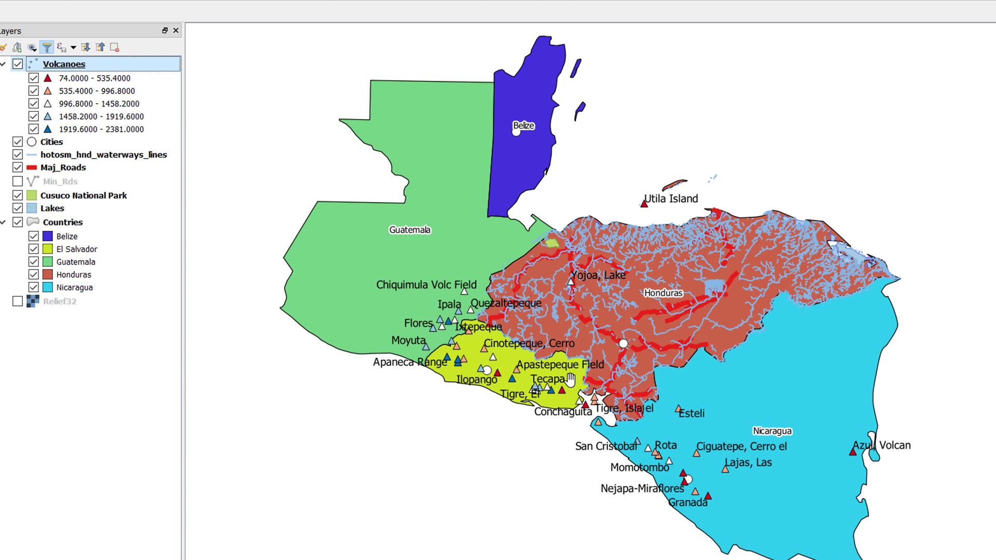
- Zoom the map in and out to bring Honduras and its red major roads into view
scroll(457, 375, "up", 2)
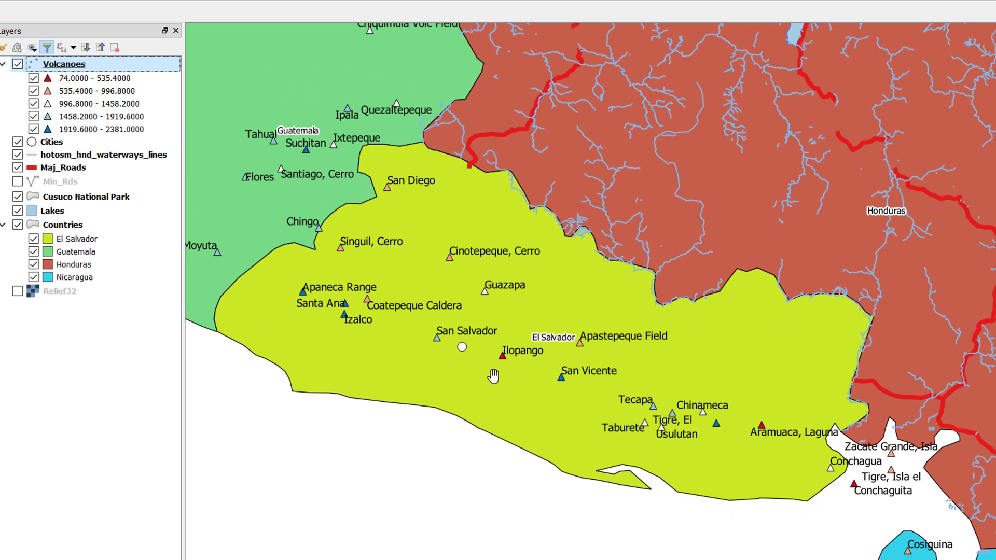
scroll(368, 330, "down", 3)
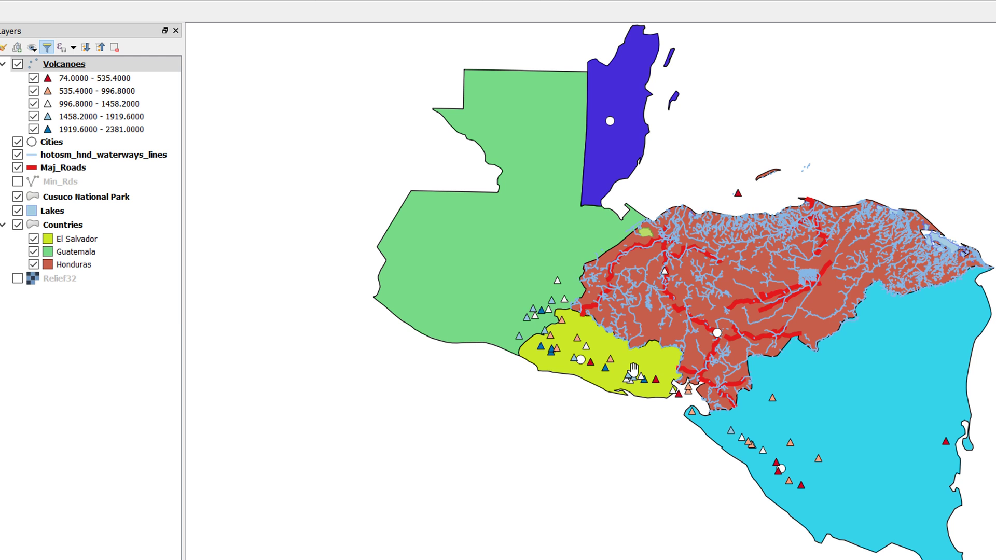
scroll(531, 386, "down", 3)
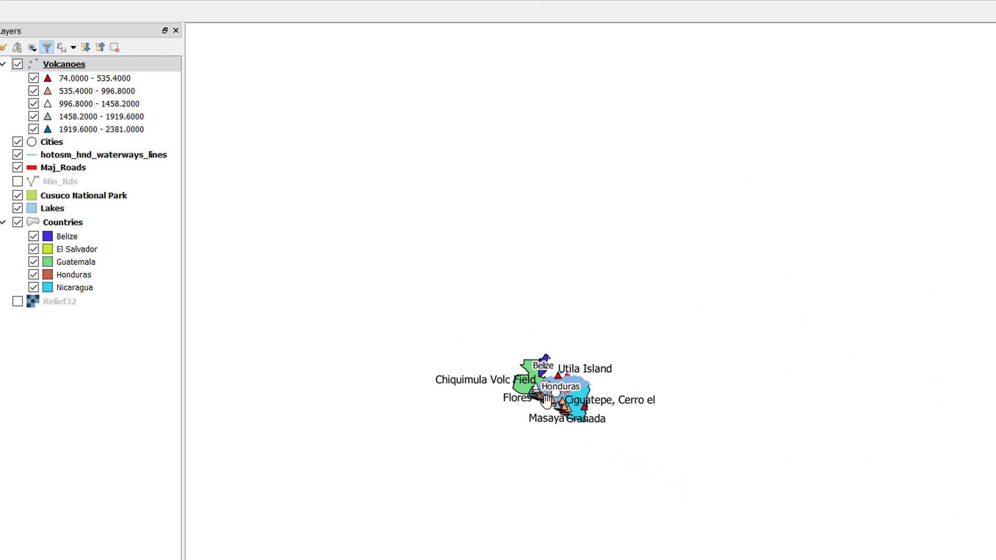
scroll(544, 412, "up", 3)
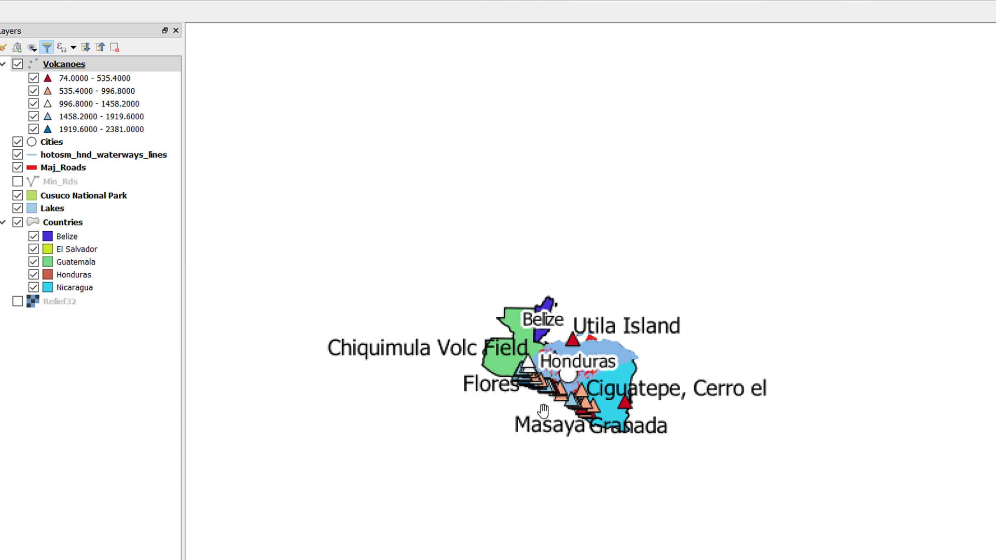
scroll(516, 340, "up", 3)
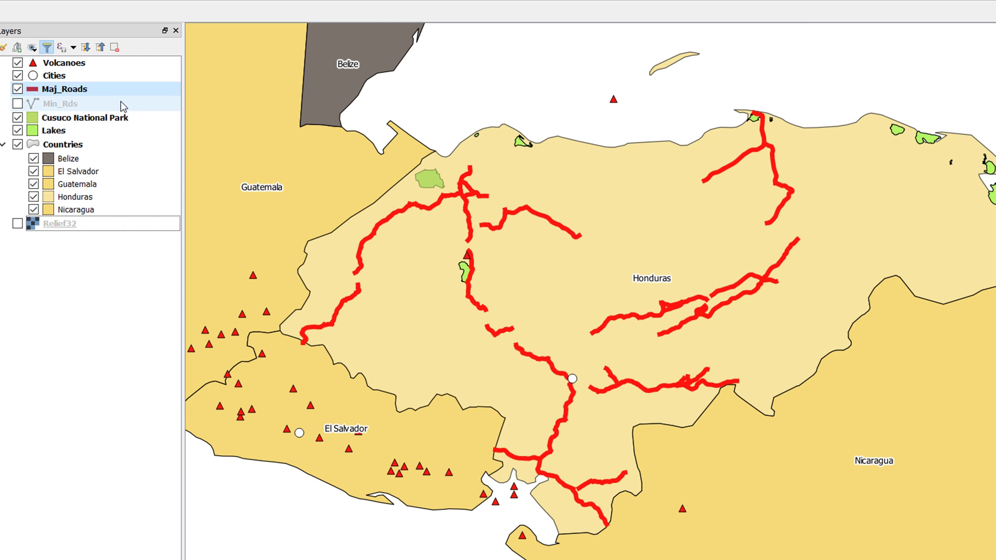
left_click(95, 93)
right_click(95, 92)
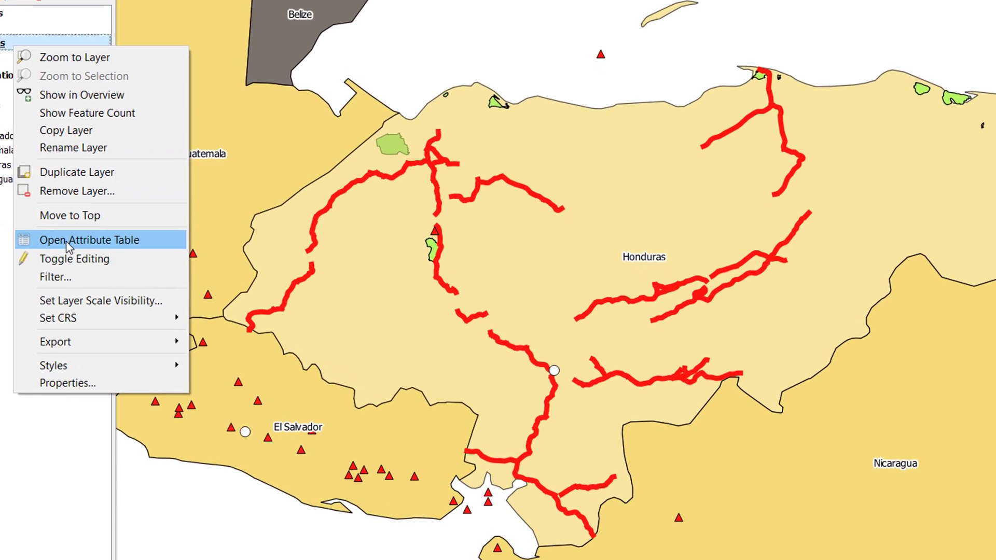
left_click(68, 244)
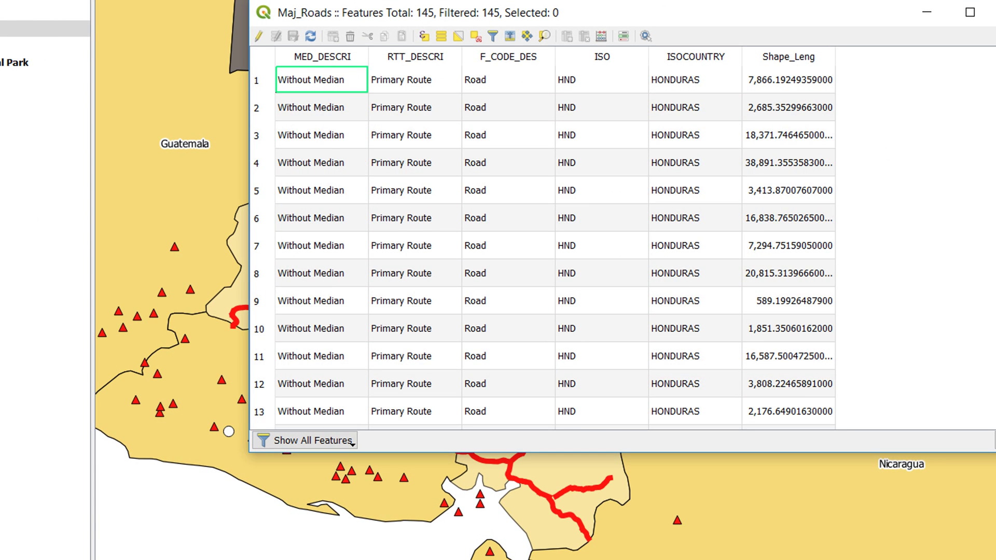
scroll(542, 238, "down", 6)
scroll(542, 239, "up", 5)
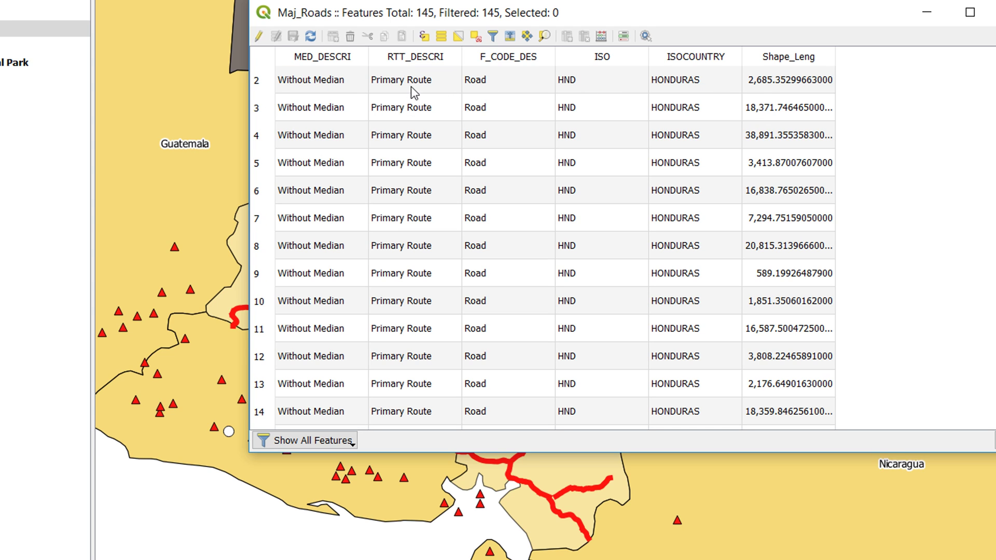
scroll(432, 204, "down", 20)
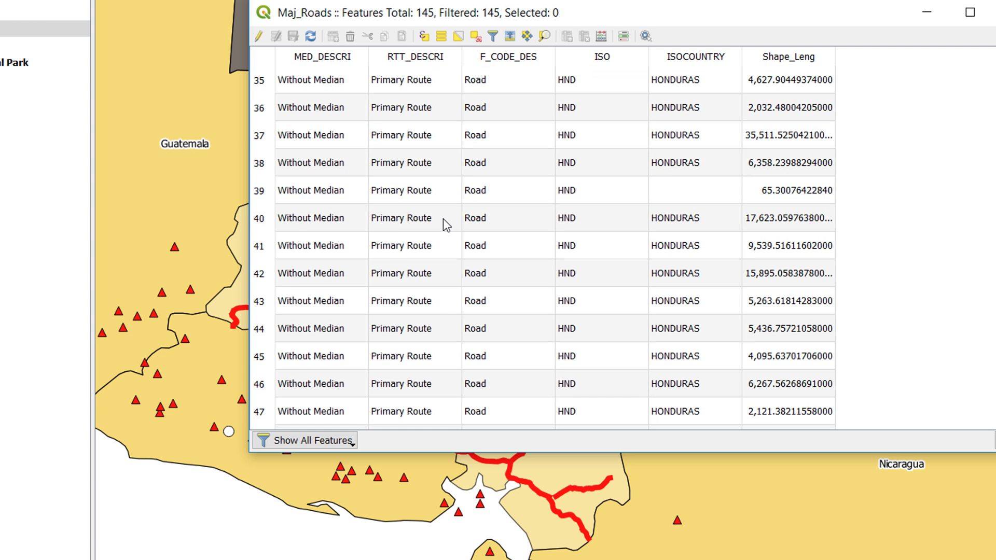
scroll(434, 231, "down", 20)
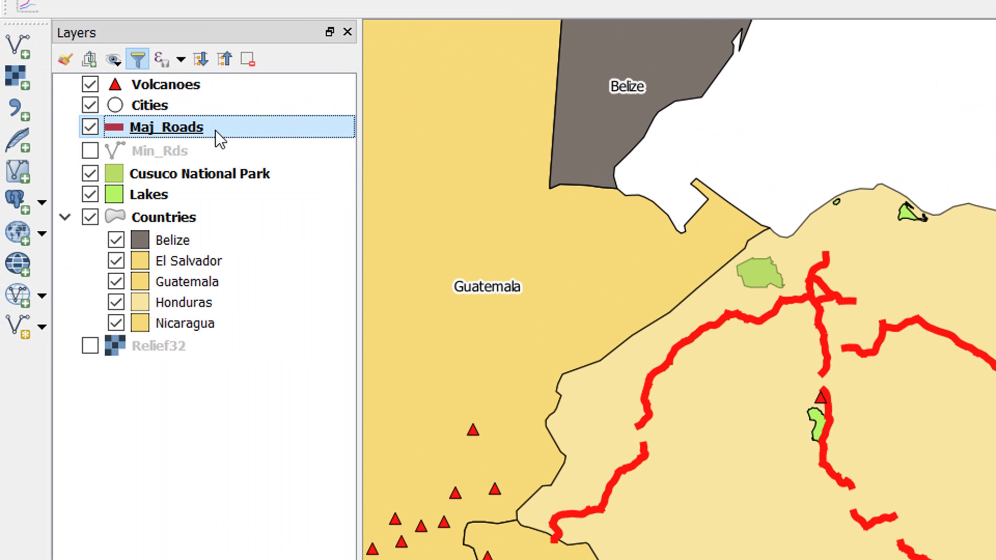
- Label Maj_Roads with RTT_DESCRI as single labels without scale-dependent visibility, and apply
double_click(210, 129)
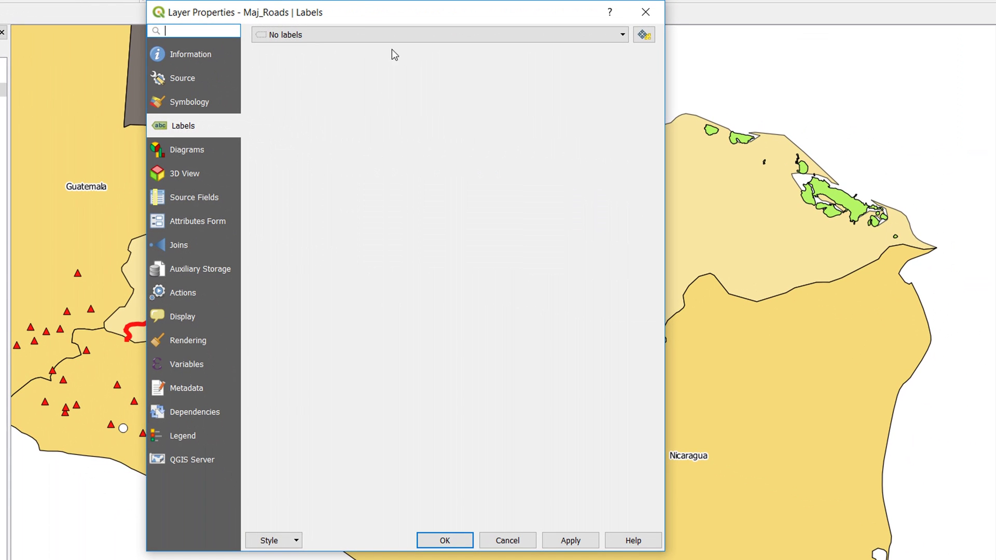
left_click(456, 33)
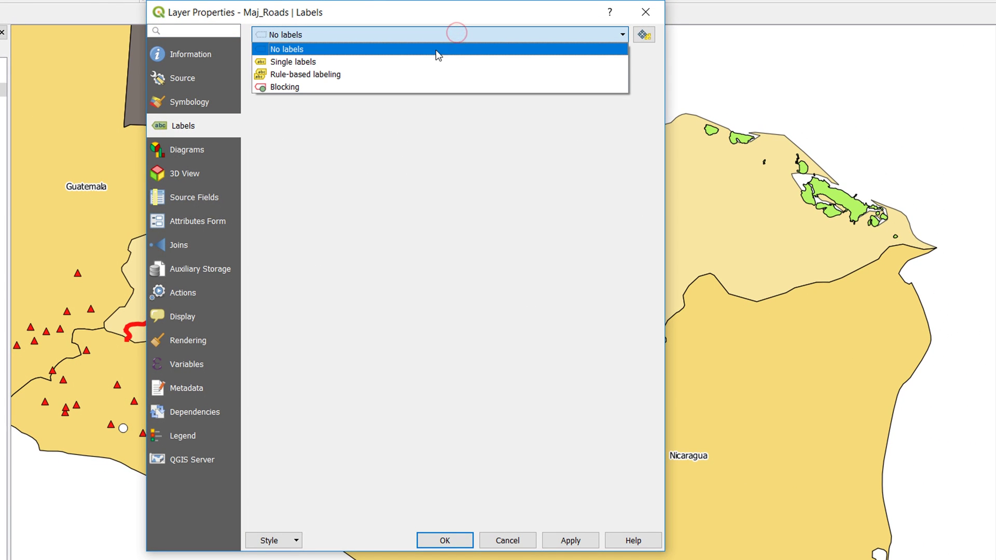
left_click(428, 62)
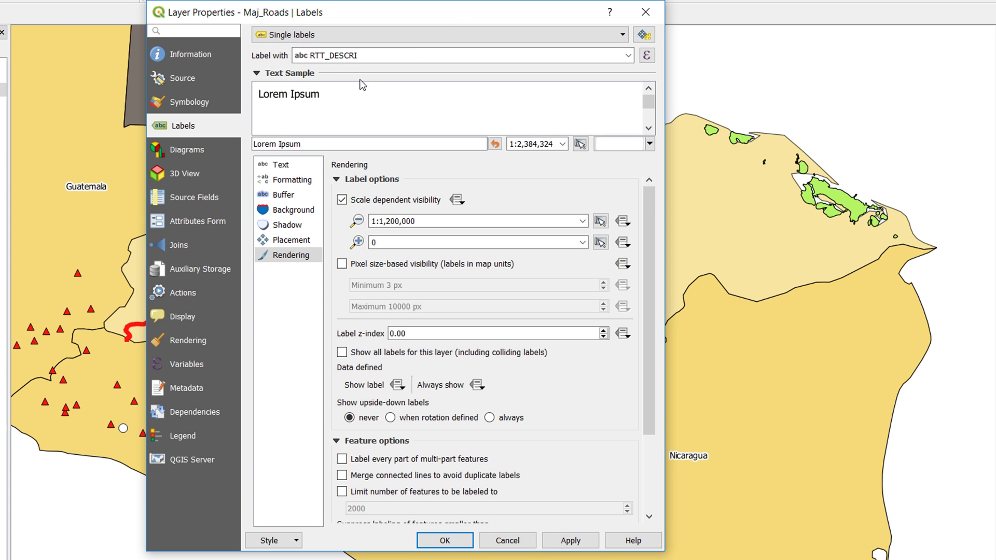
left_click(342, 200)
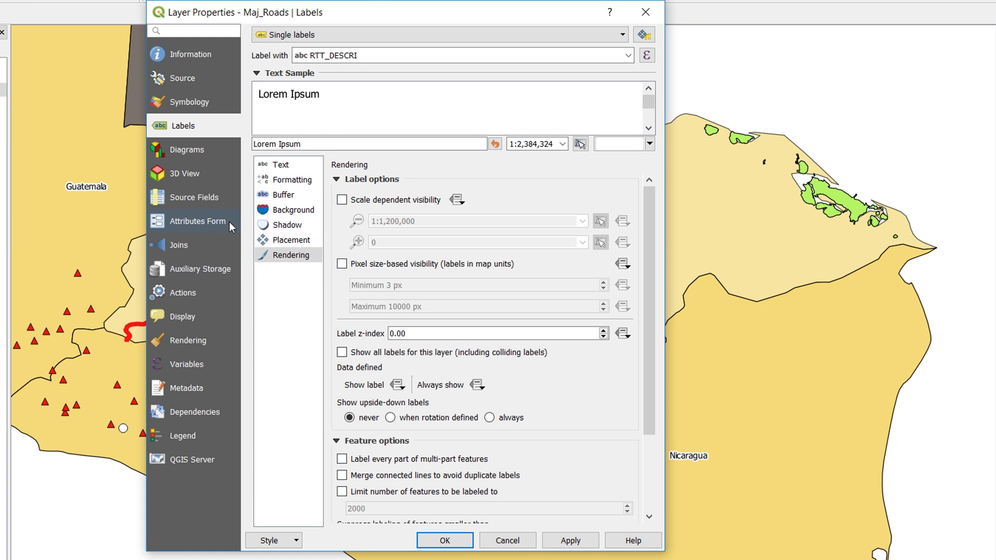
left_click(285, 241)
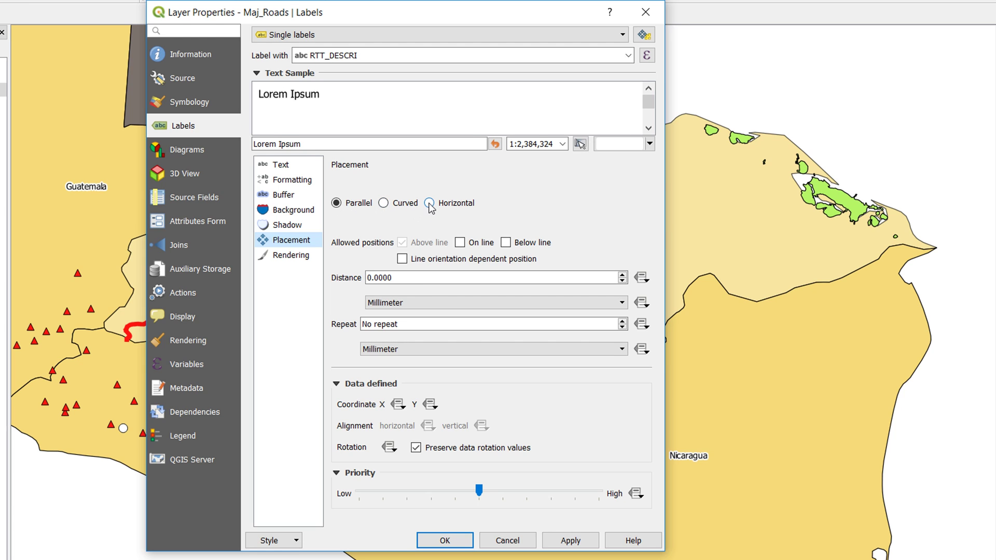
left_click(389, 277)
left_click(445, 541)
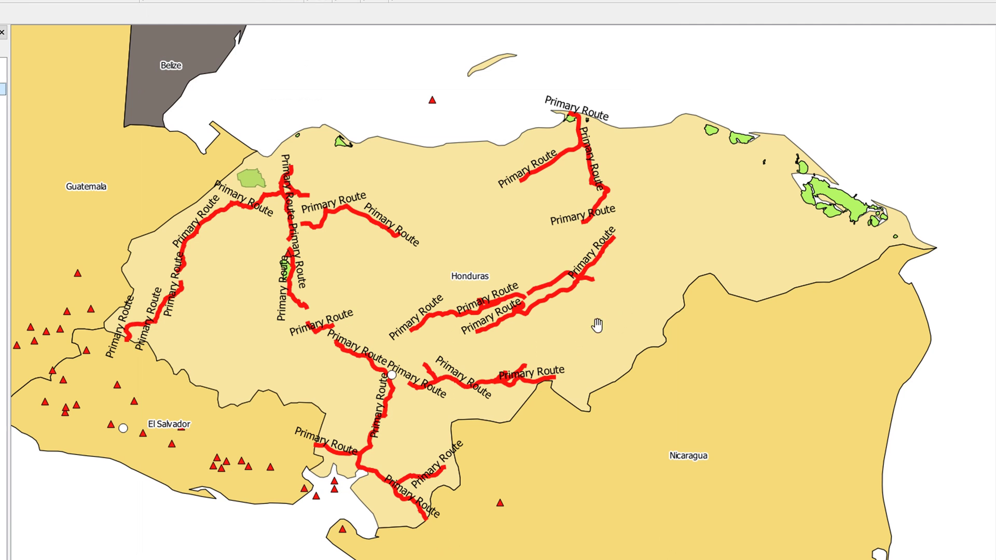
- Pan and zoom across central Honduras to inspect the 'Primary Route' road labels
left_click_drag(425, 276, 586, 247)
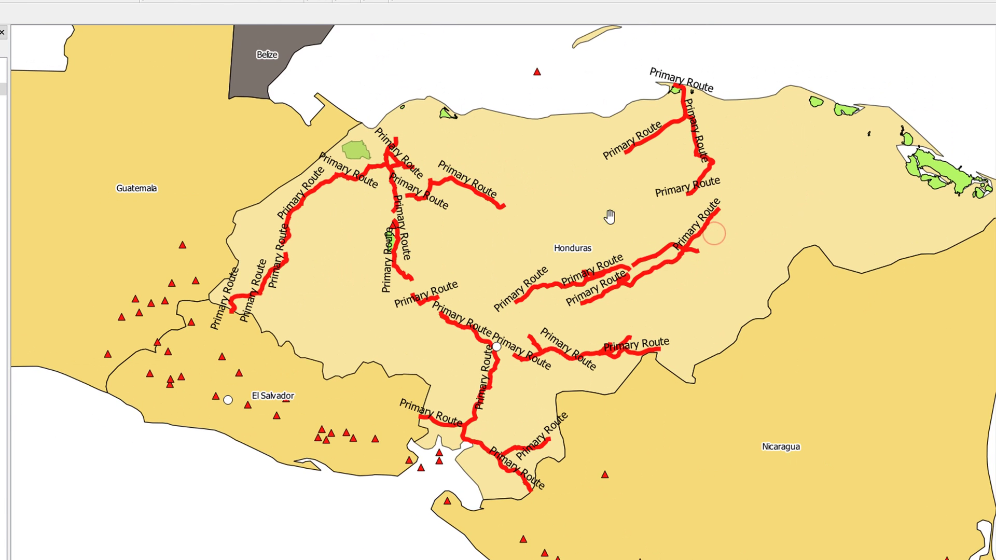
scroll(600, 204, "up", 2)
left_click_drag(493, 250, 391, 207)
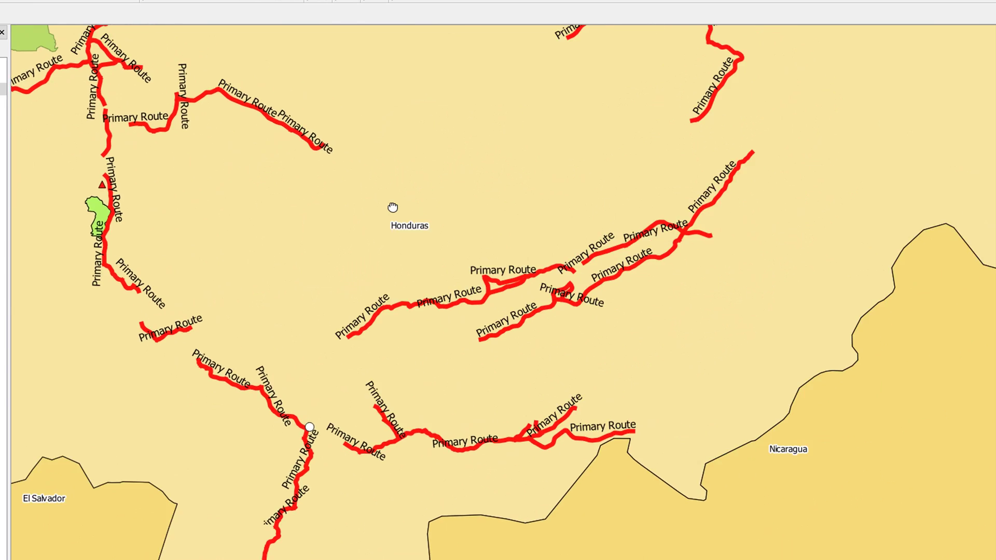
left_click_drag(499, 172, 480, 257)
scroll(673, 140, "up", 1)
scroll(534, 180, "down", 4)
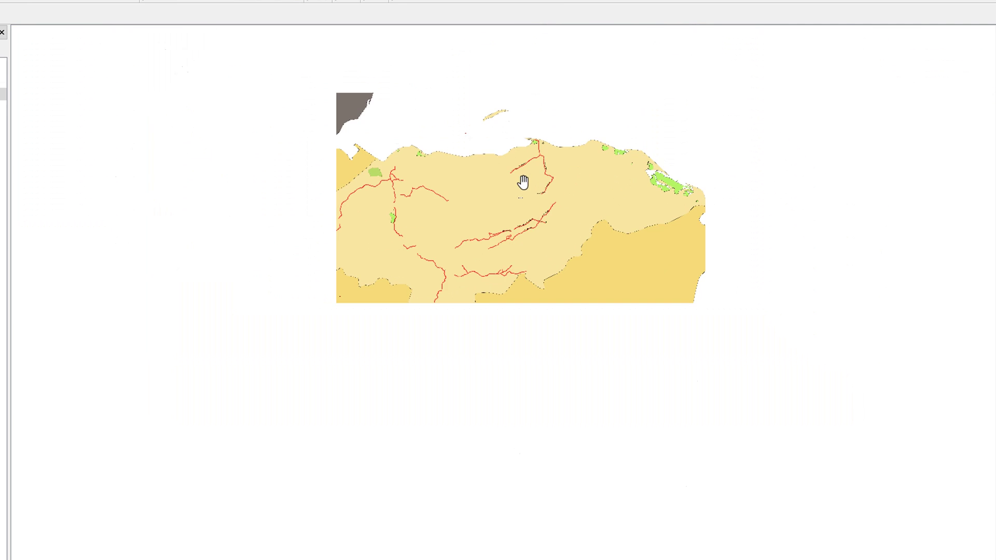
left_click_drag(533, 209, 524, 237)
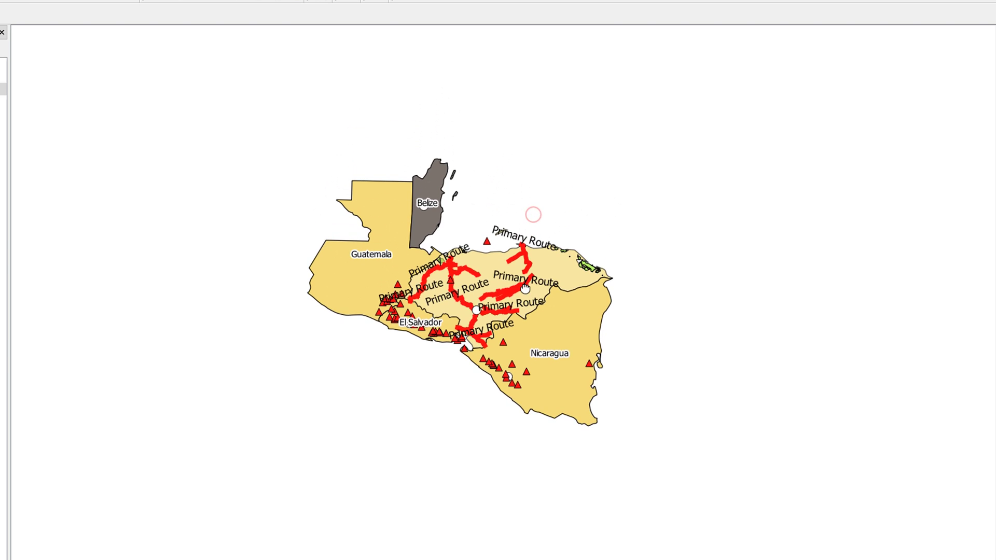
scroll(484, 296, "up", 2)
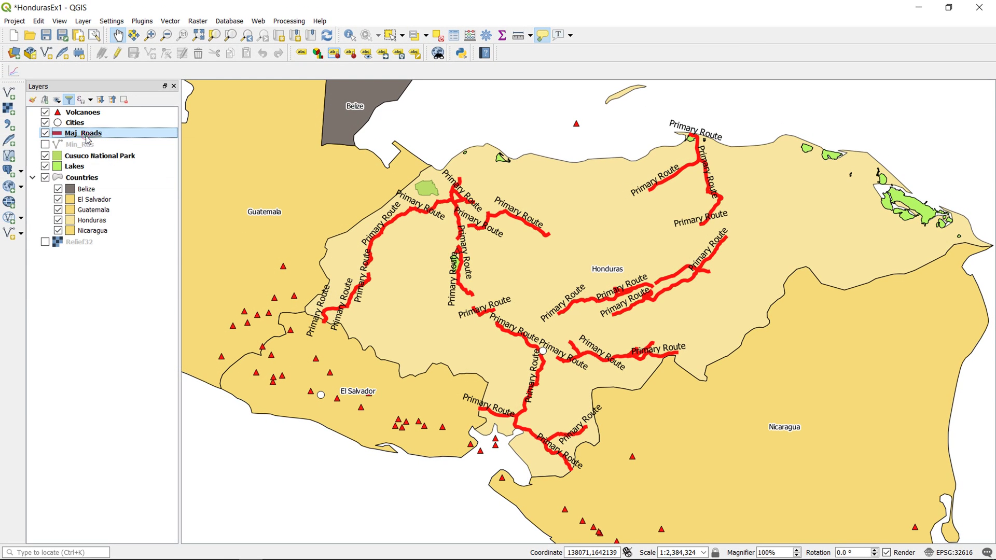
- Make Maj_Roads labels scale-dependent with a 1:1,200,000 minimum, then apply and confirm
double_click(96, 138)
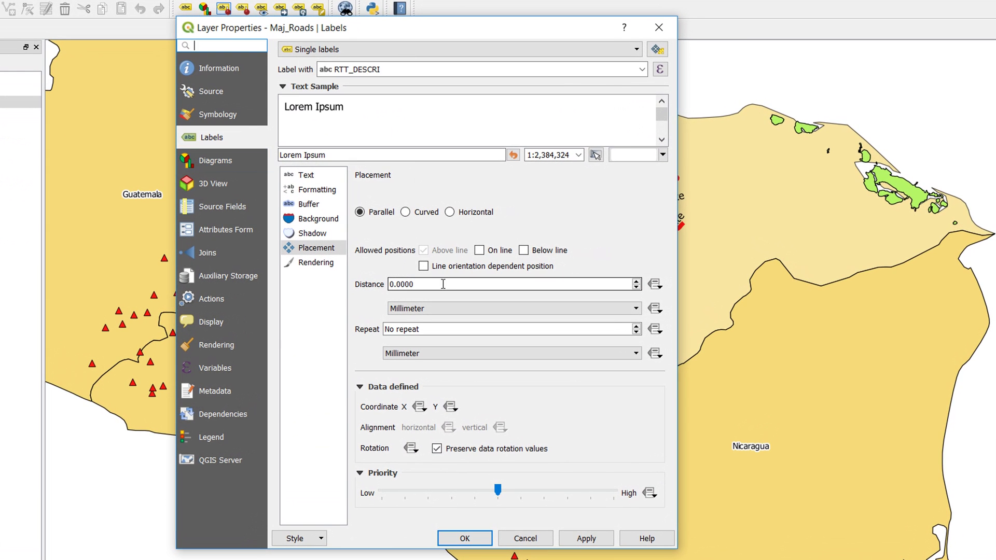
left_click(314, 262)
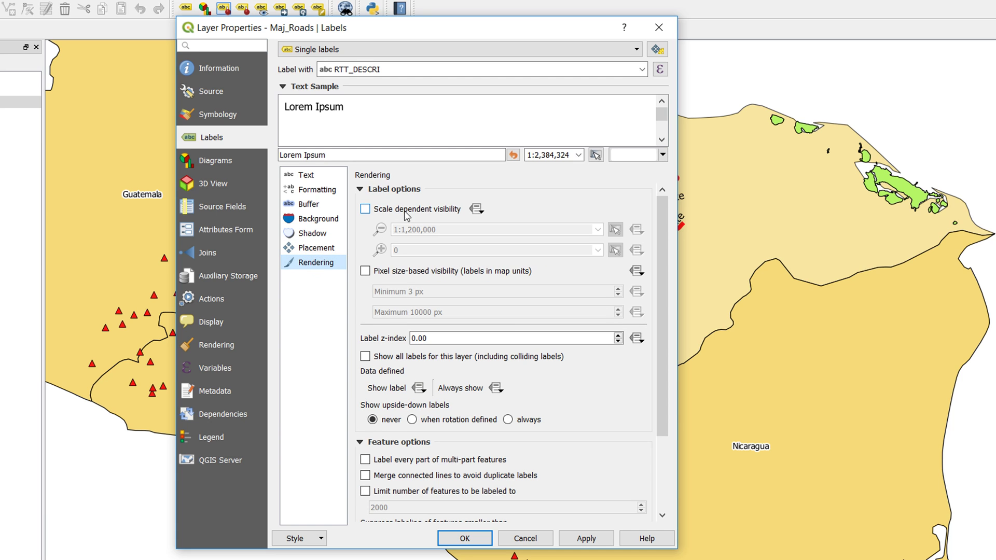
left_click(366, 209)
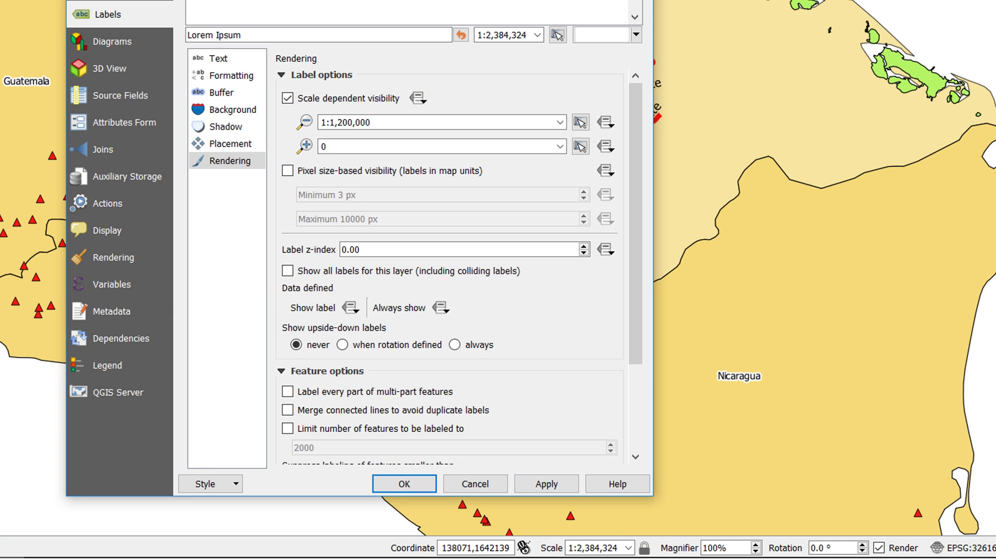
left_click_drag(314, 0, 249, 4)
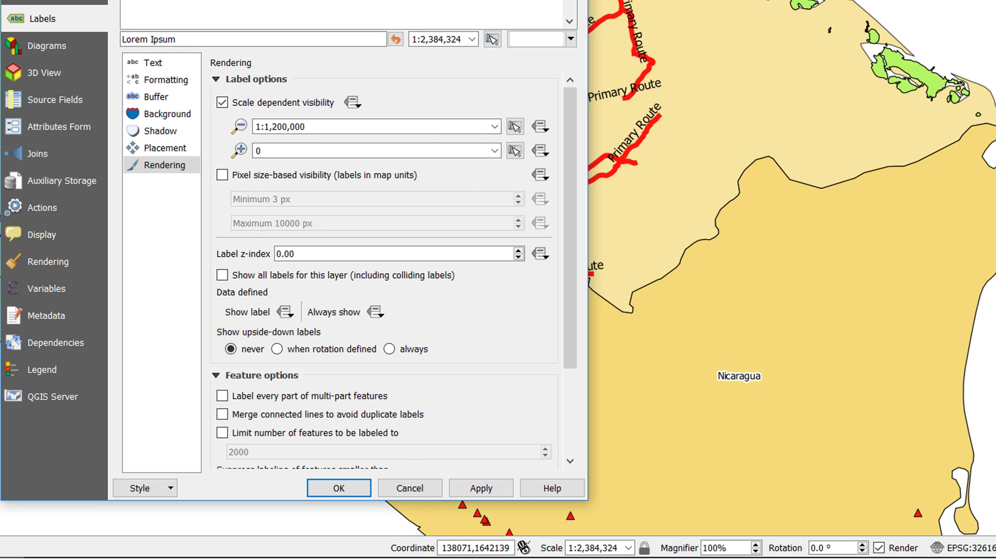
left_click_drag(363, 0, 185, 0)
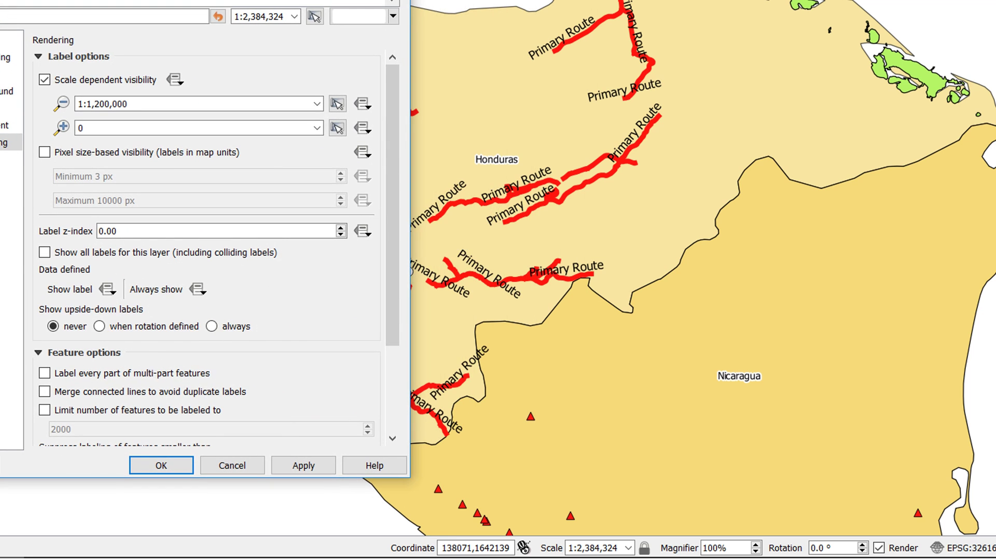
left_click(302, 466)
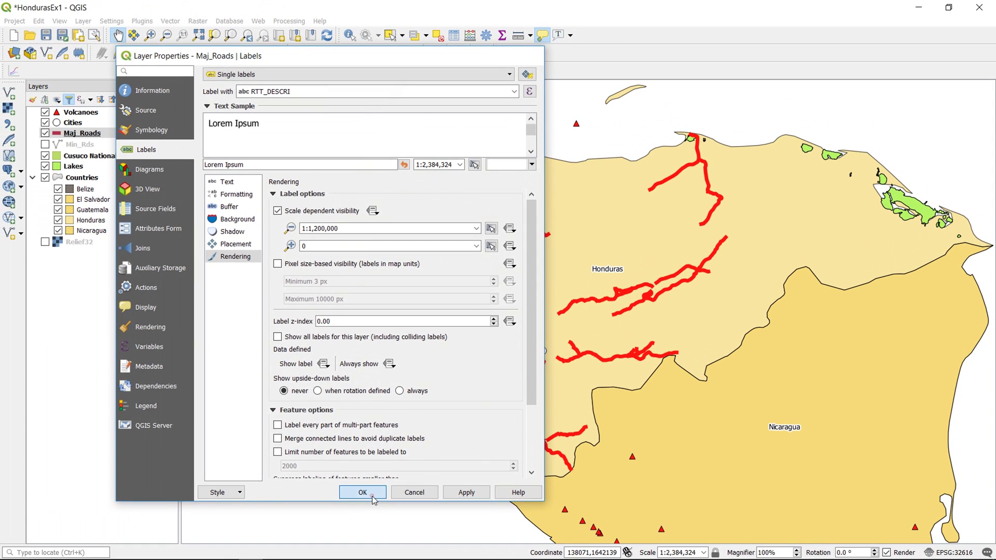
left_click(236, 476)
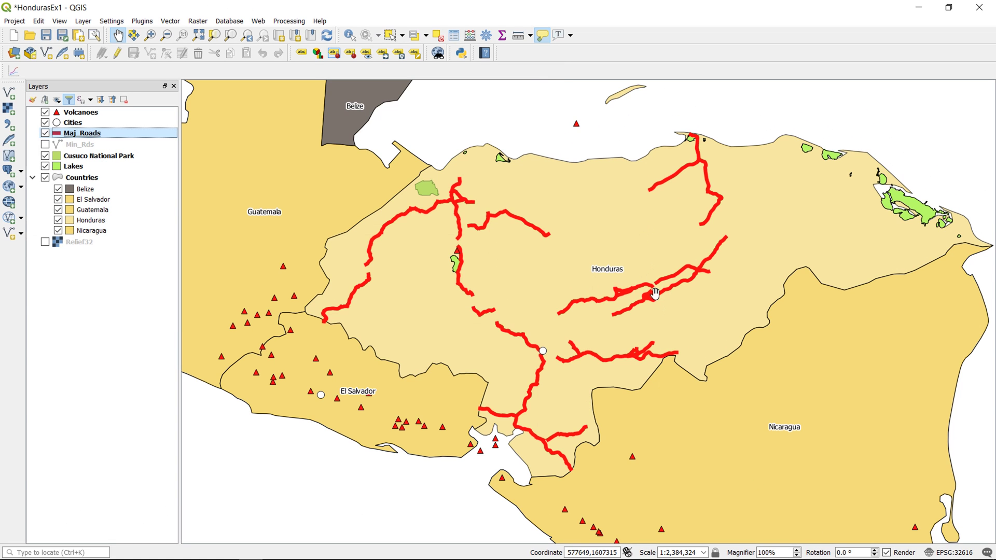
- Zoom in past 1:1,200,000 and pan across Honduras to confirm the road labels reappear
scroll(552, 269, "up", 1)
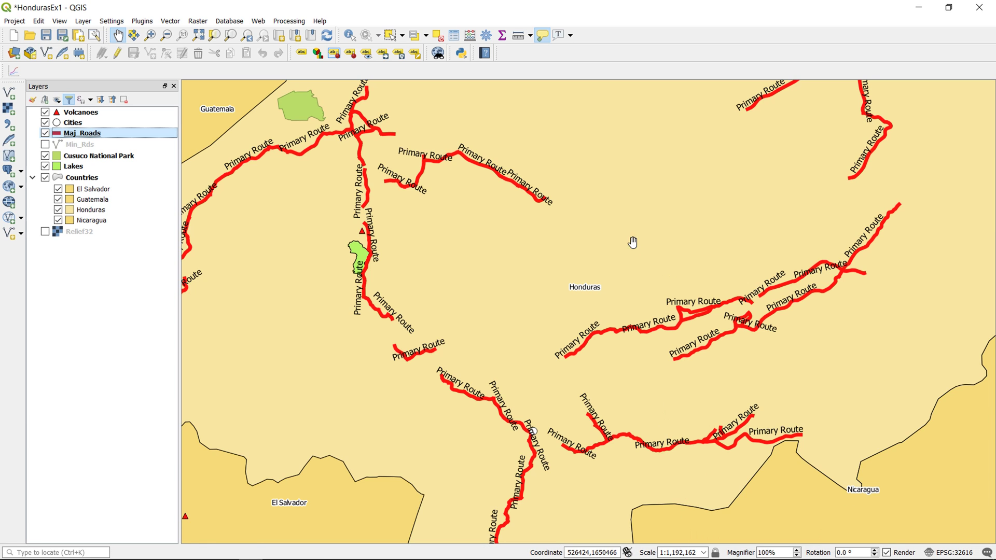
left_click_drag(633, 242, 676, 282)
left_click_drag(544, 247, 660, 291)
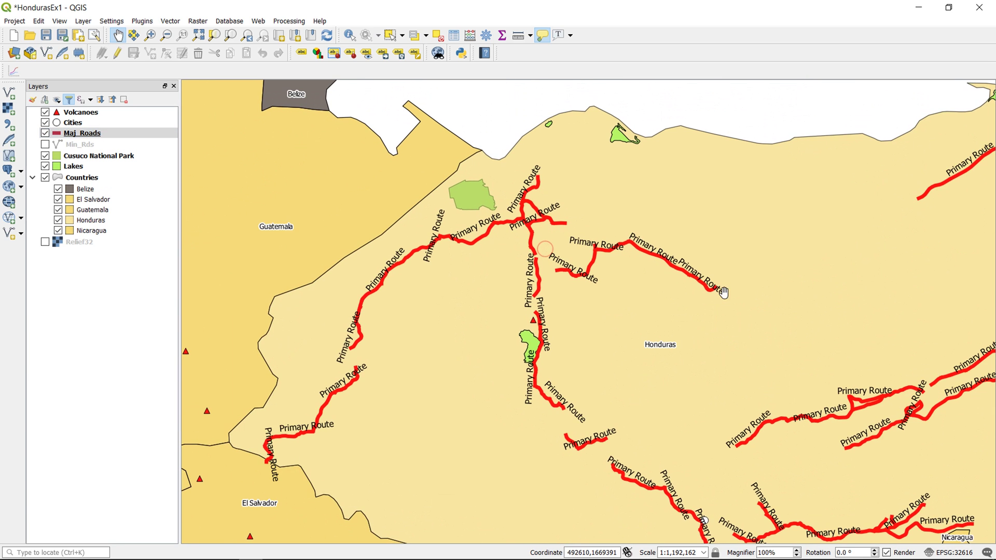
left_click_drag(752, 291, 588, 293)
left_click_drag(814, 256, 694, 252)
left_click_drag(590, 289, 709, 201)
left_click_drag(562, 282, 600, 261)
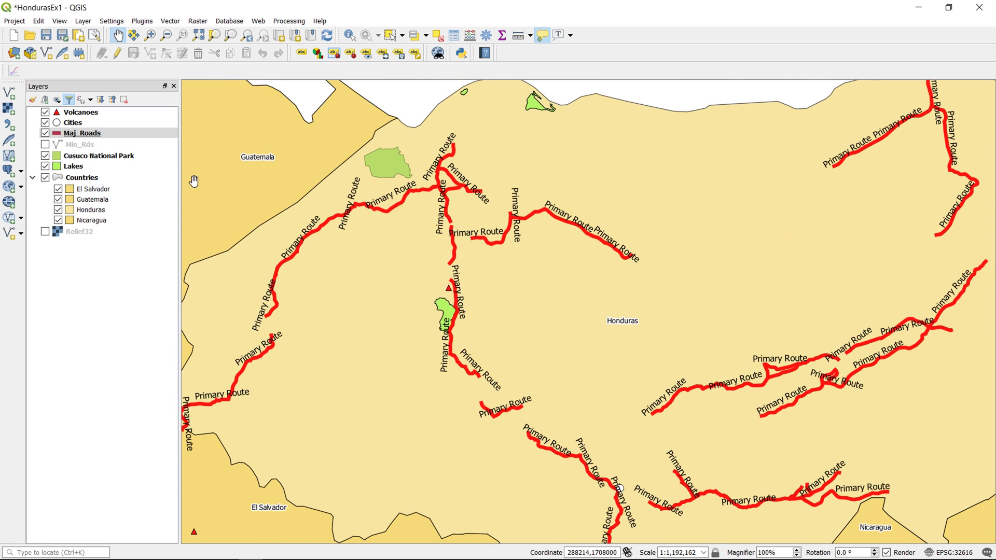
left_click(77, 134)
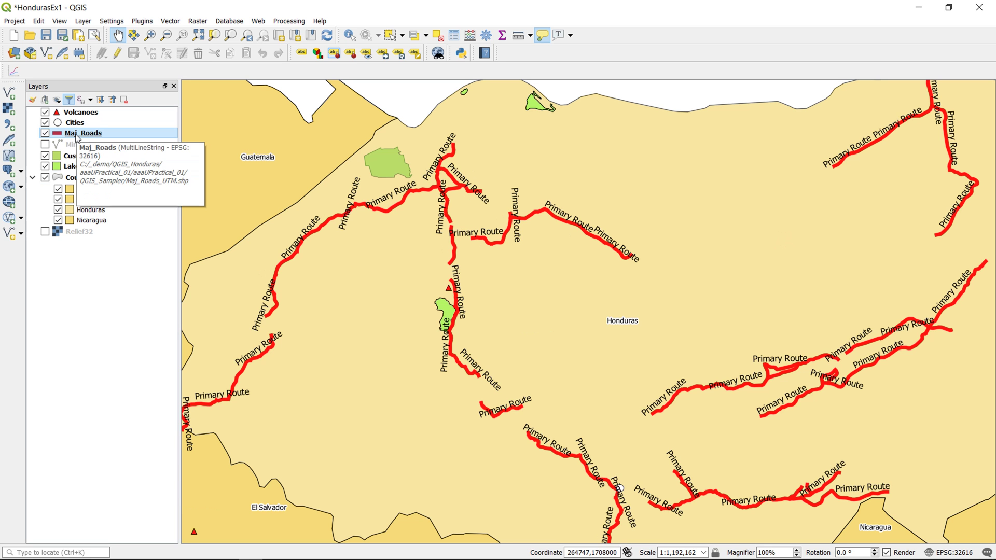
- Reopen the Maj_Roads properties to review label rendering, then close them unchanged
double_click(76, 134)
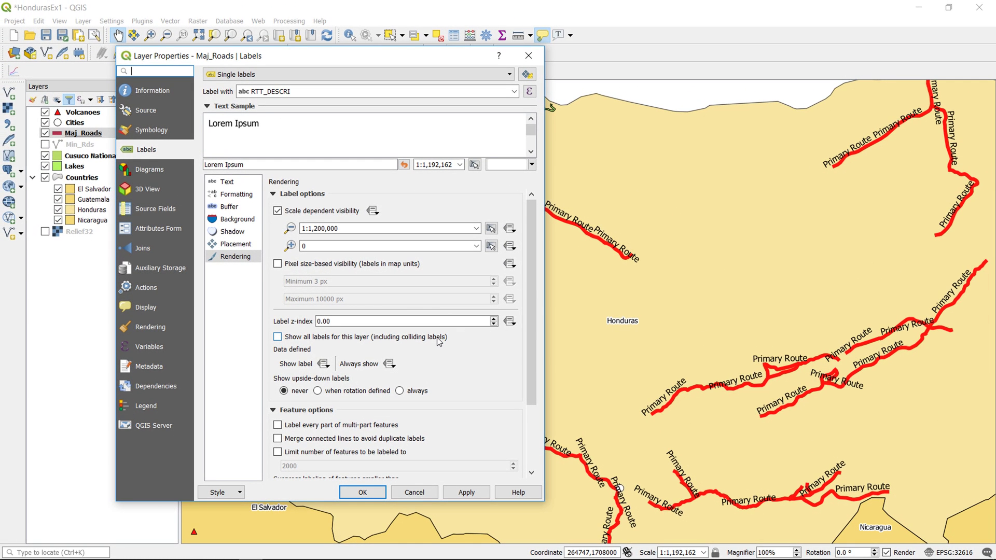
left_click(364, 493)
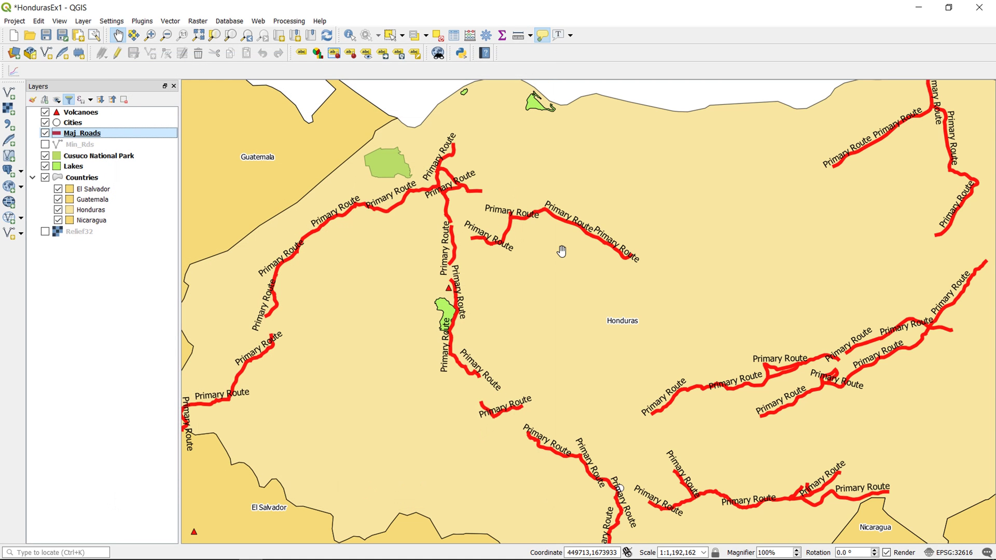